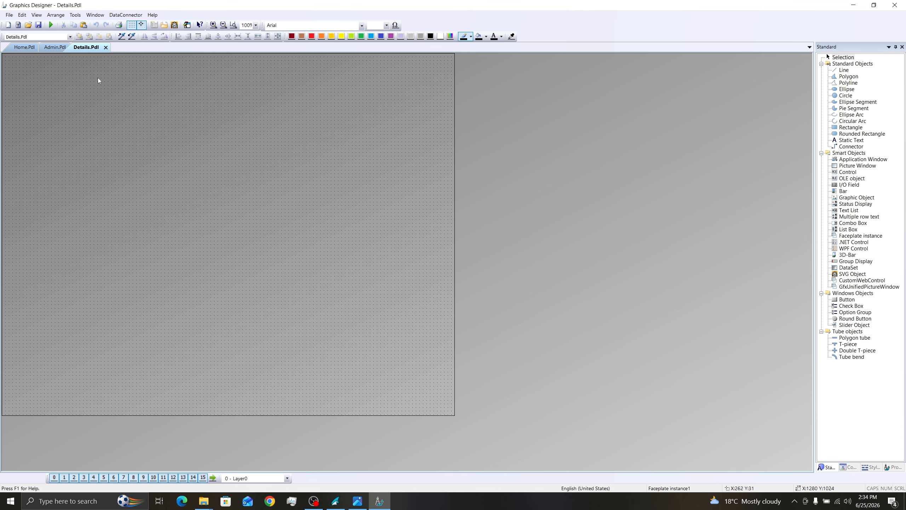
# Set the picture width of Details.Pdl to 2500 and its height to 1280.
pyautogui.rightClick(145, 155)
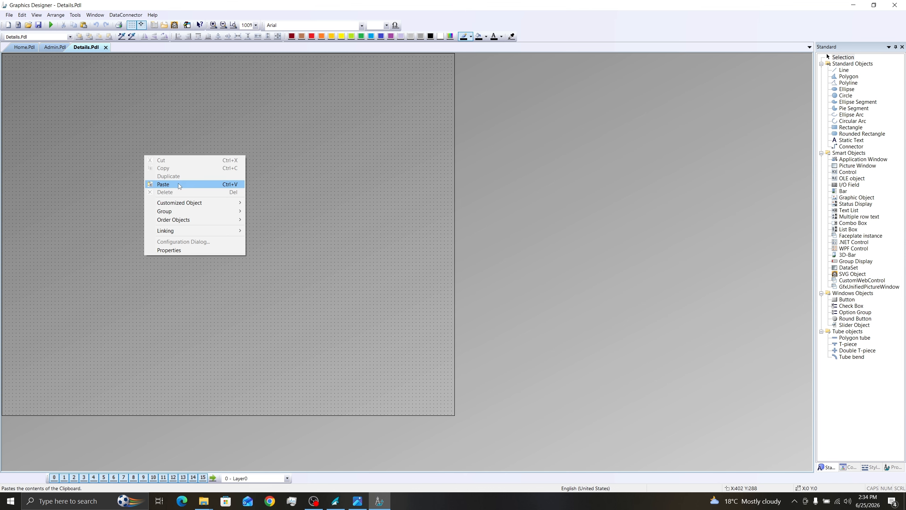
pyautogui.click(182, 249)
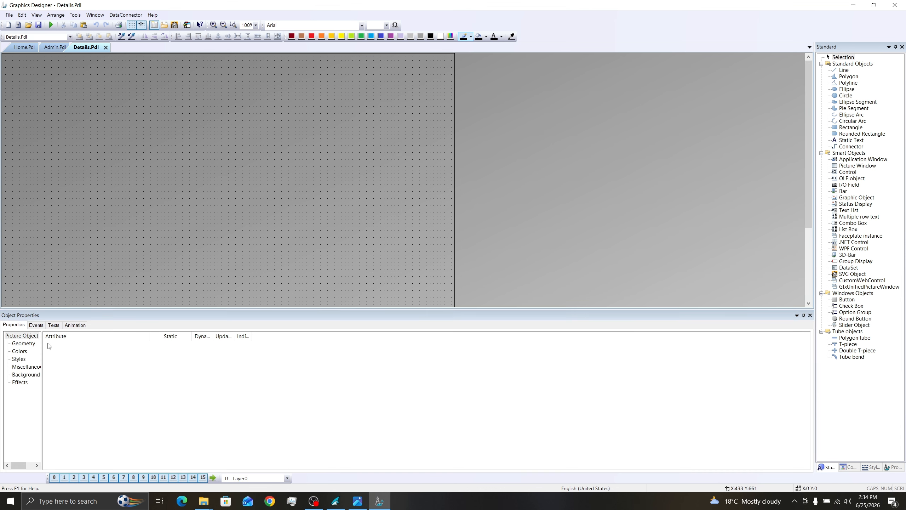
pyautogui.click(30, 343)
pyautogui.doubleClick(158, 343)
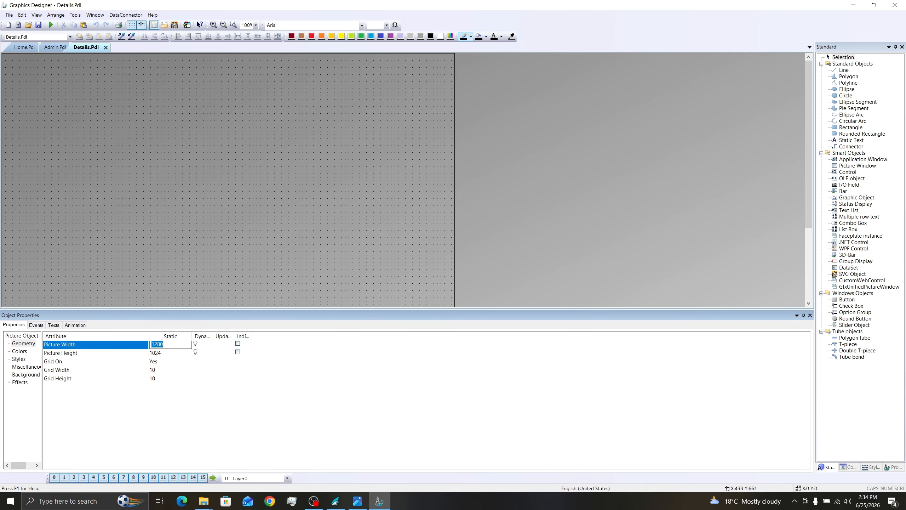
pyautogui.write('2500')
pyautogui.doubleClick(161, 353)
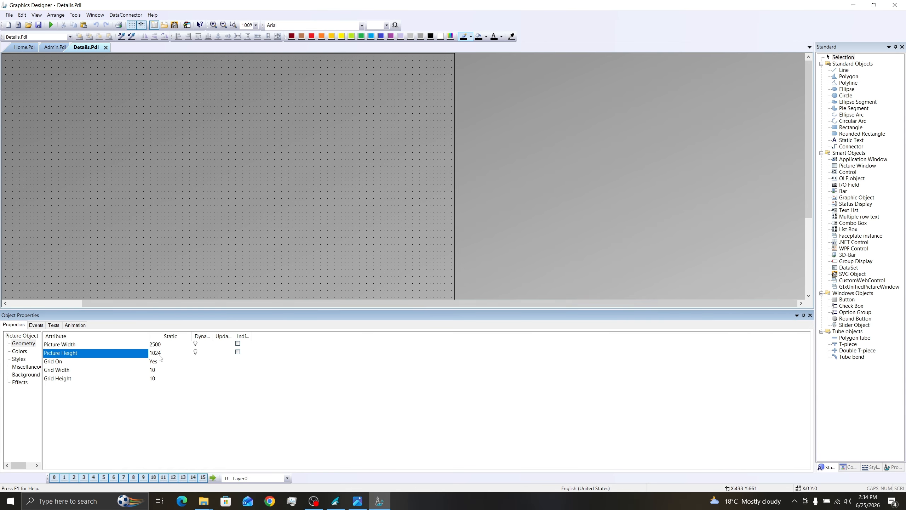
pyautogui.write('128')
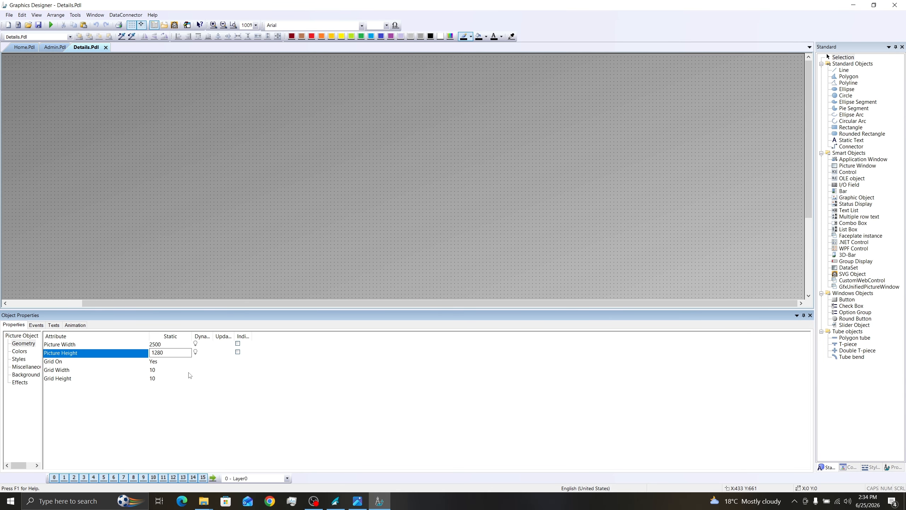
pyautogui.press('Return')
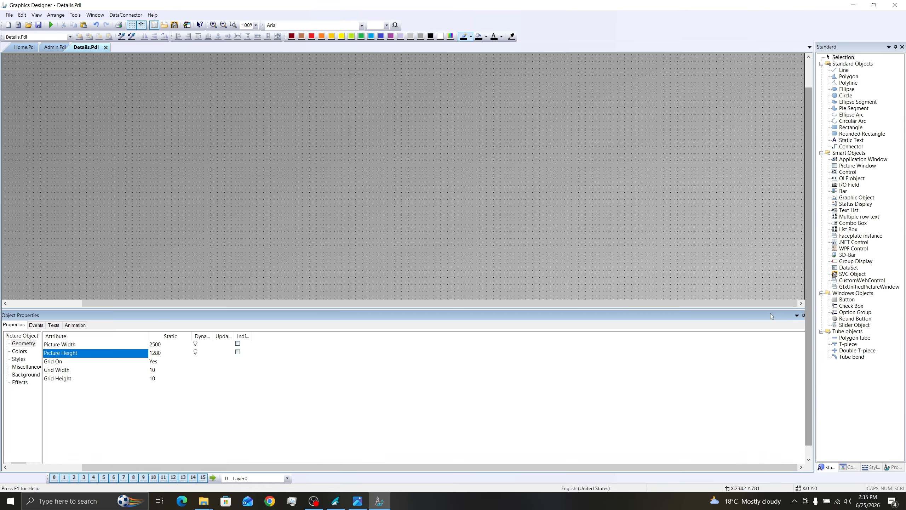
pyautogui.click(809, 315)
# Add a static text banner about 2440 by 90 along the upper edge of the picture, reading "Details Page".
pyautogui.click(851, 140)
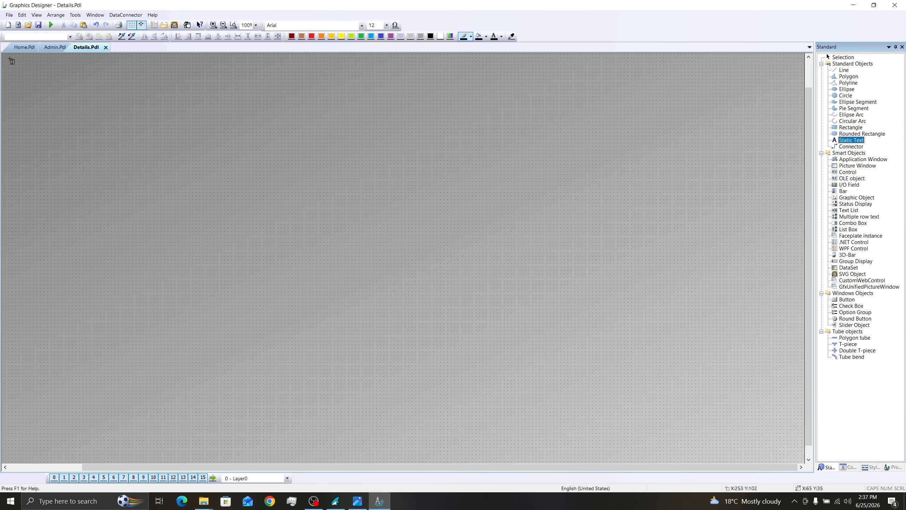
pyautogui.moveTo(10, 57); pyautogui.dragTo(787, 79)
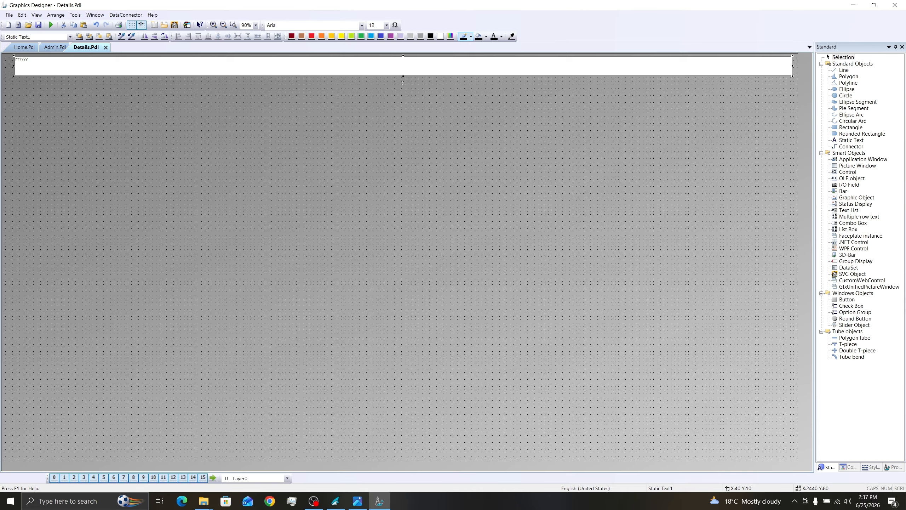
pyautogui.moveTo(403, 76); pyautogui.dragTo(403, 85)
pyautogui.write('Det')
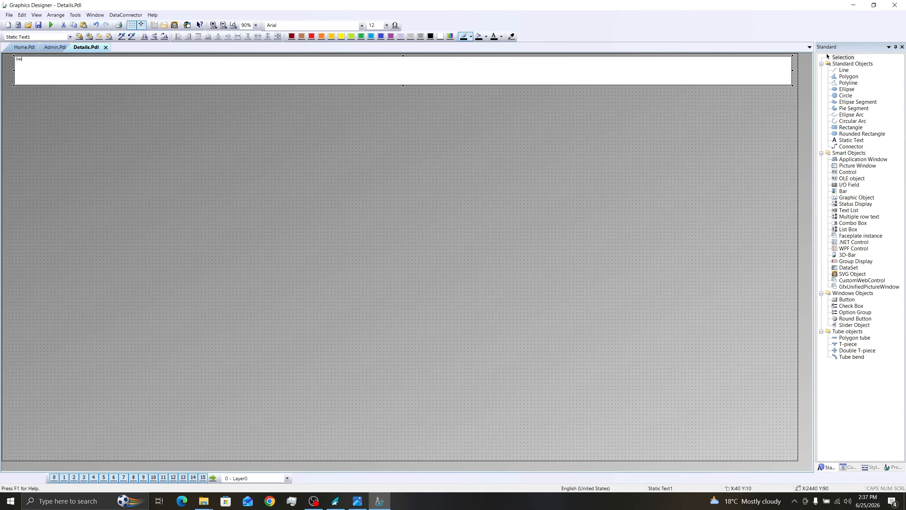
pyautogui.write('ails Page')
pyautogui.click(206, 130)
# Format the banner text as bold, size 48, centred both horizontally and vertically.
pyautogui.rightClick(196, 68)
pyautogui.click(221, 163)
pyautogui.click(18, 367)
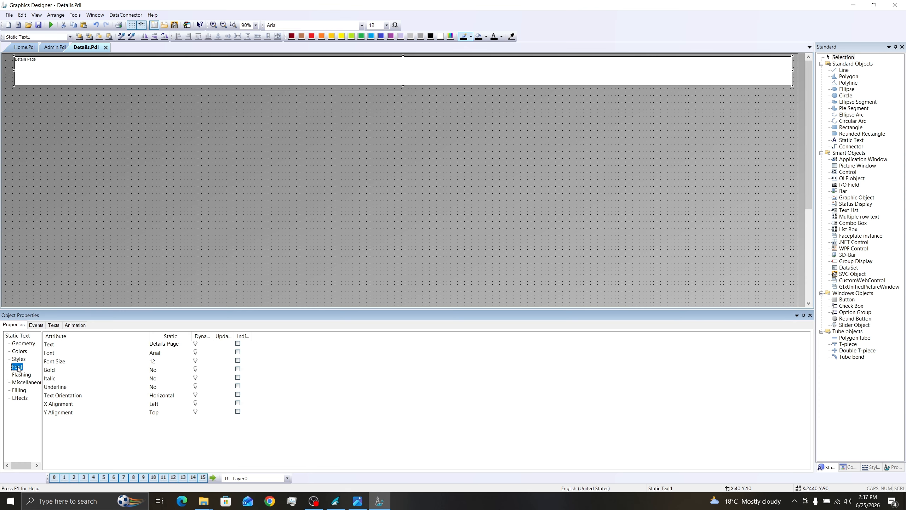
pyautogui.doubleClick(155, 404)
pyautogui.click(159, 414)
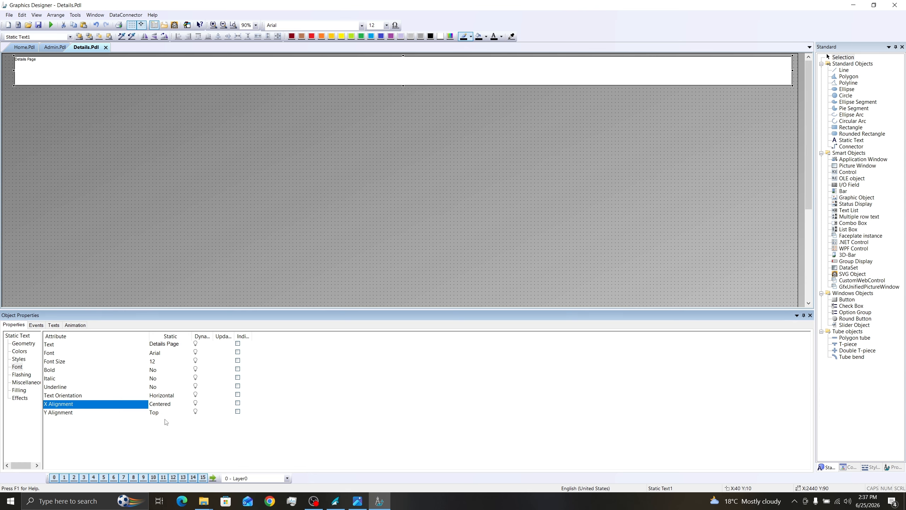
pyautogui.click(158, 415)
pyautogui.doubleClick(157, 414)
pyautogui.click(160, 428)
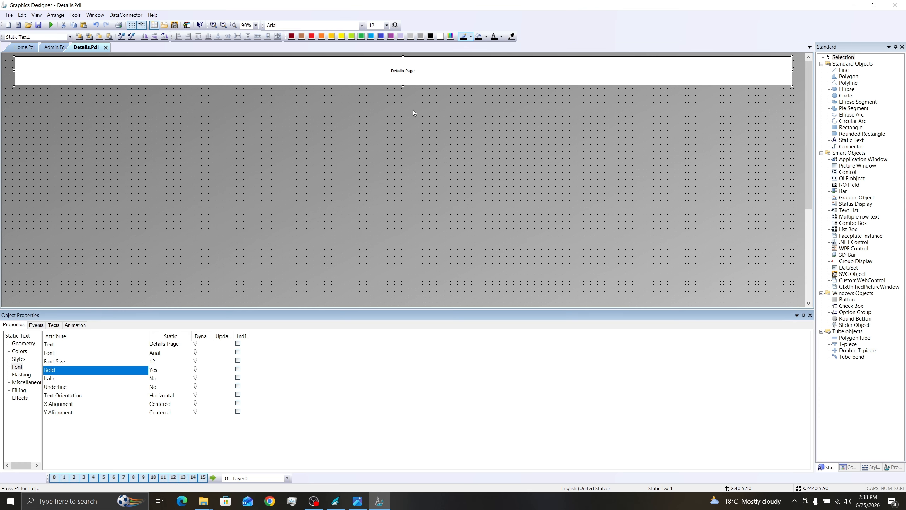
pyautogui.click(386, 25)
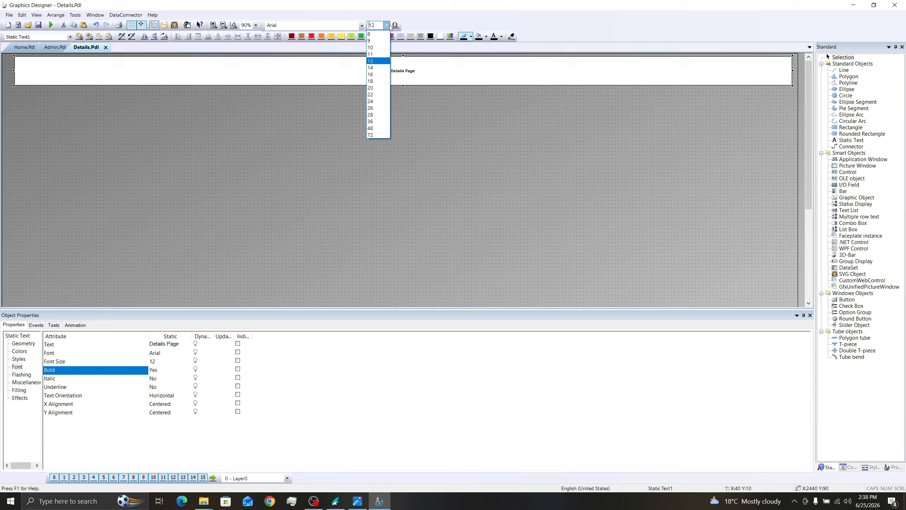
pyautogui.click(372, 128)
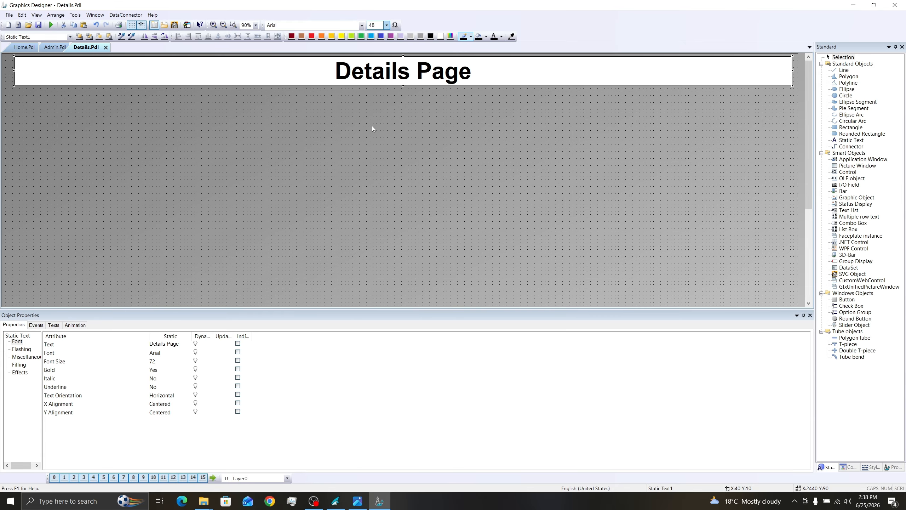
# Give the banner a turquoise background with white text, and extend its left edge to X 20.
pyautogui.click(369, 36)
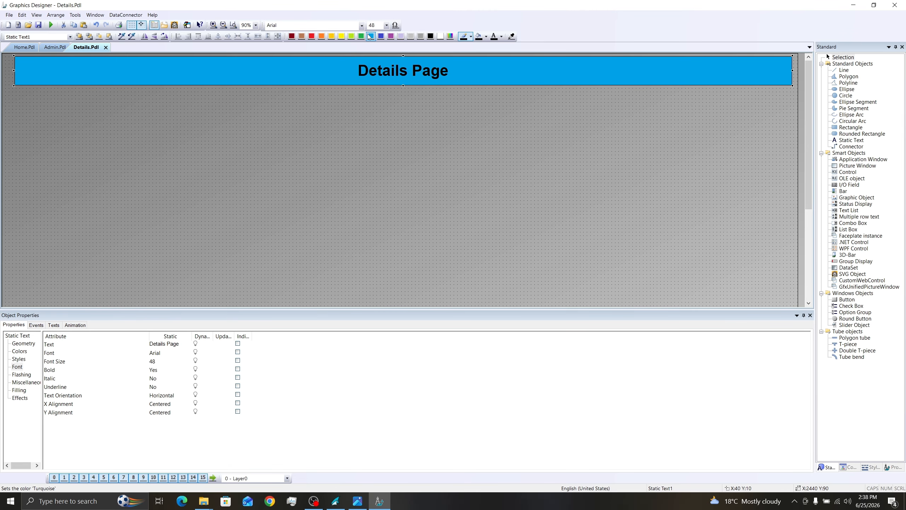
pyautogui.click(494, 37)
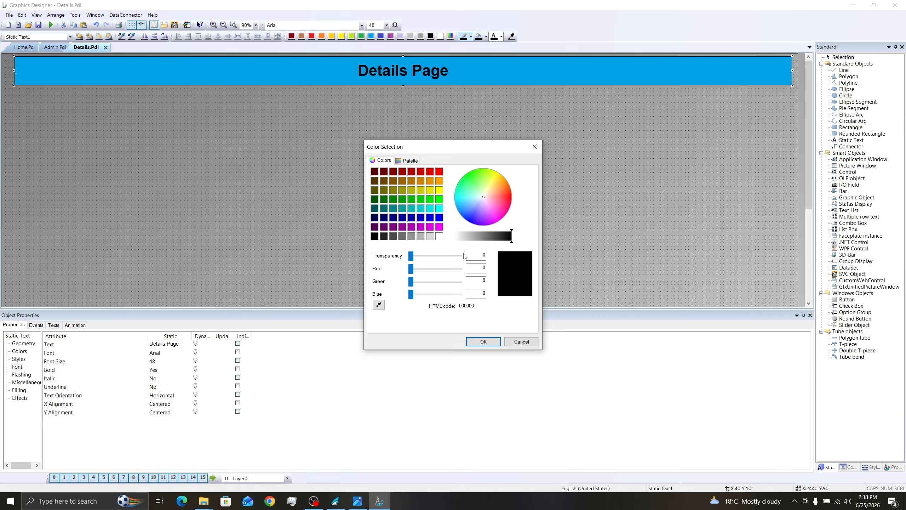
pyautogui.click(439, 236)
pyautogui.click(483, 341)
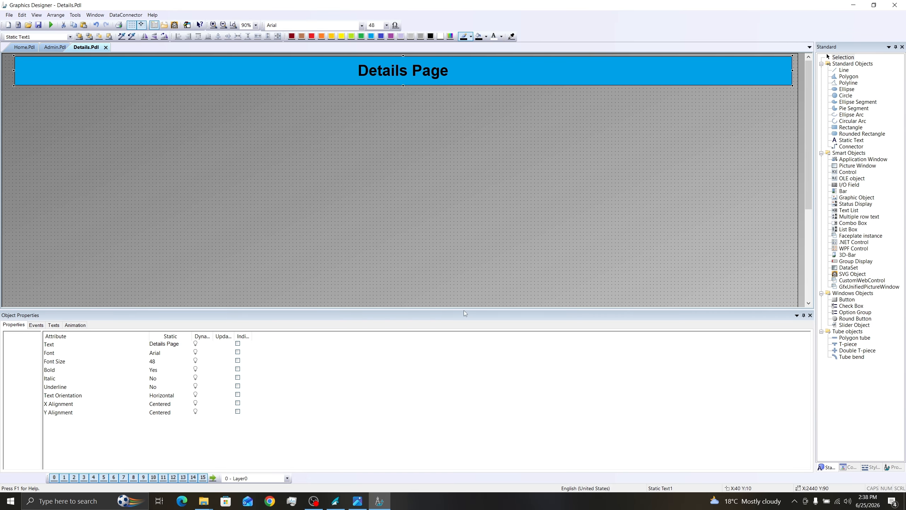
pyautogui.moveTo(8, 71); pyautogui.dragTo(7, 71)
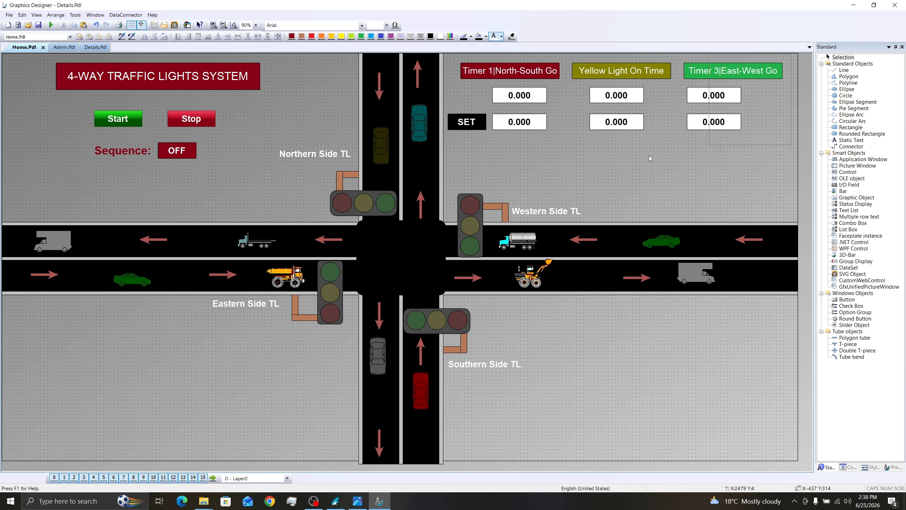
# Copy the three timer labels, their value fields and the SET label from Home.Pdl to the lower area of Details.Pdl.
pyautogui.moveTo(648, 156); pyautogui.dragTo(438, 163)
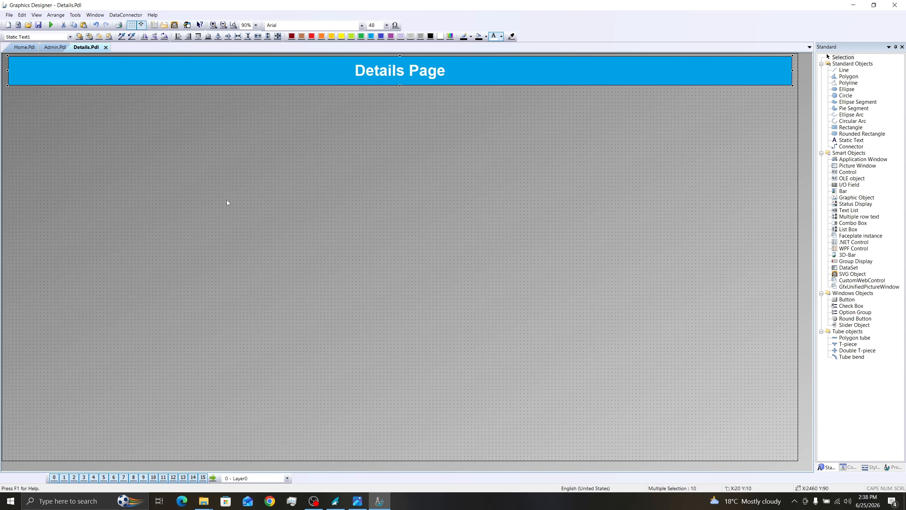
pyautogui.hotkey('ctrl', 'v')
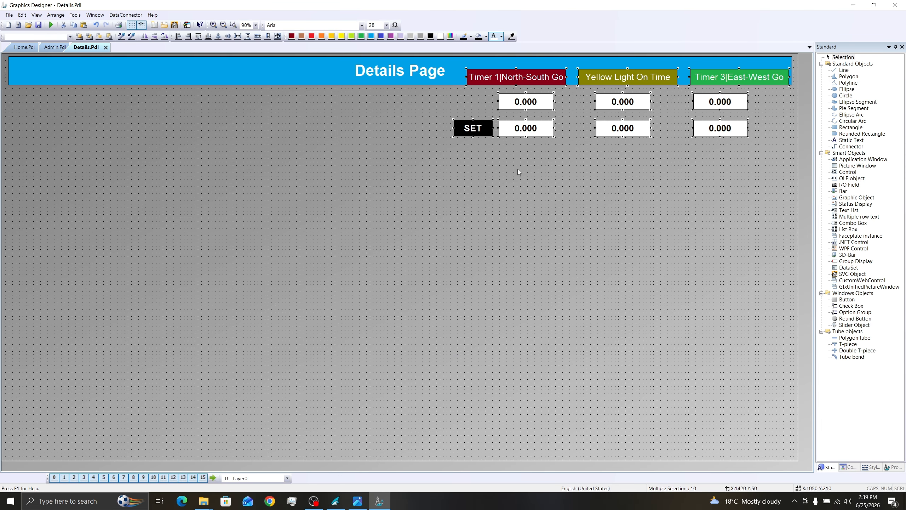
pyautogui.moveTo(511, 131); pyautogui.dragTo(243, 435)
pyautogui.click(341, 273)
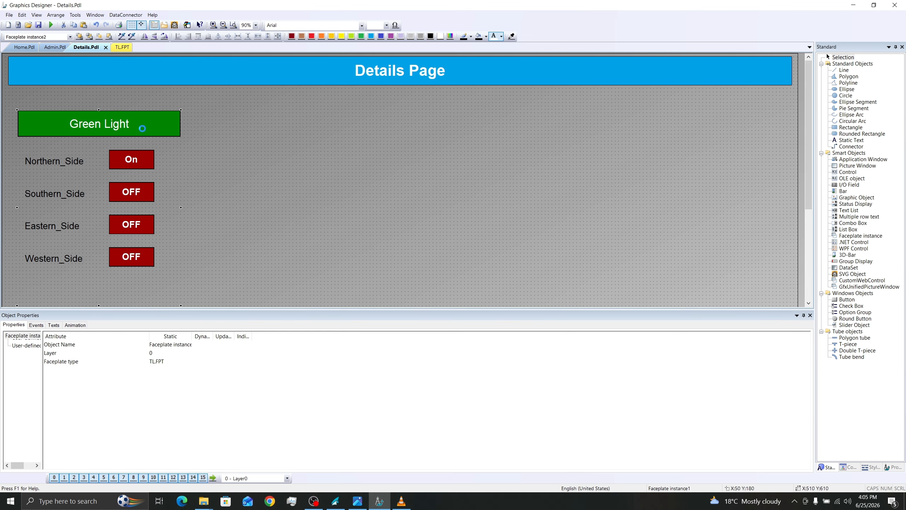
# Paste two copies of the Green Light faceplate to its right, at about X 680, Y 170 and X 1390, Y 140.
pyautogui.moveTo(141, 127); pyautogui.dragTo(485, 136)
pyautogui.hotkey('ctrl', 'v')
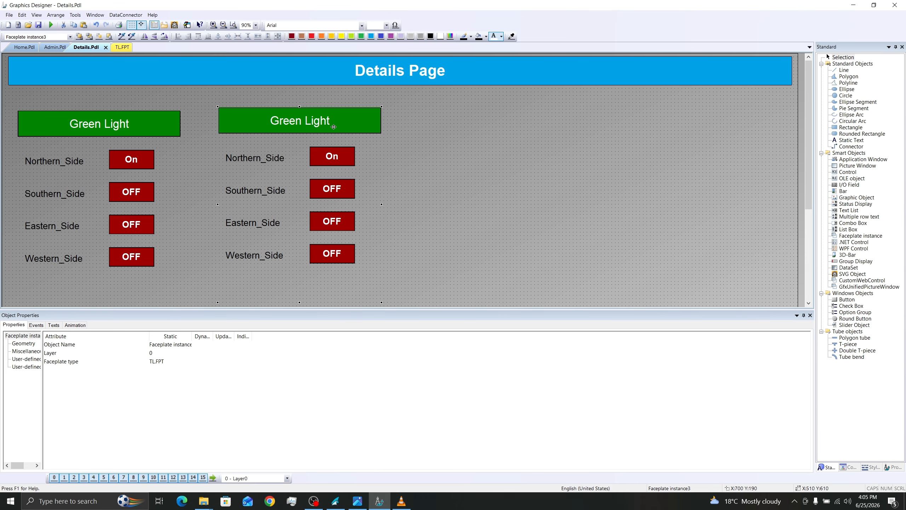
pyautogui.hotkey('ctrl', 'v')
pyautogui.moveTo(333, 127); pyautogui.dragTo(552, 113)
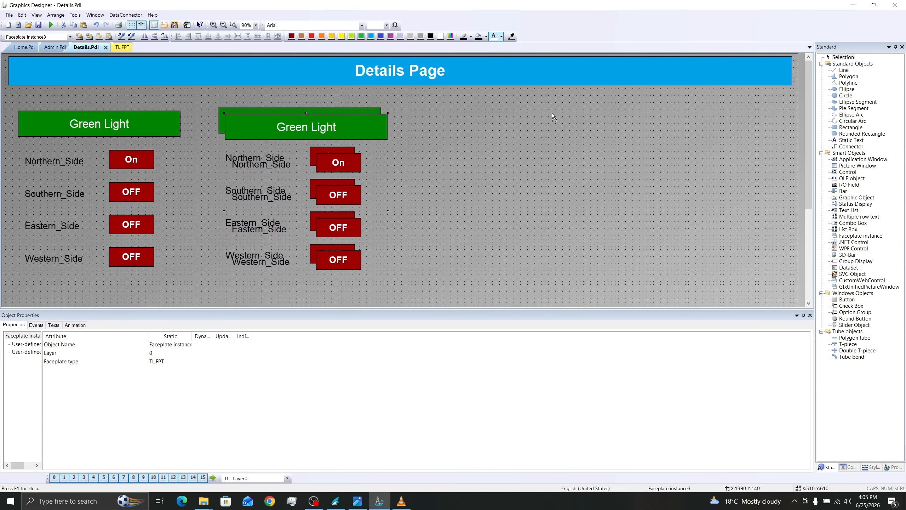
# Set the middle faceplate's header text to "Yellow Light" and its header background colour to dark yellow B5B100.
pyautogui.click(339, 120)
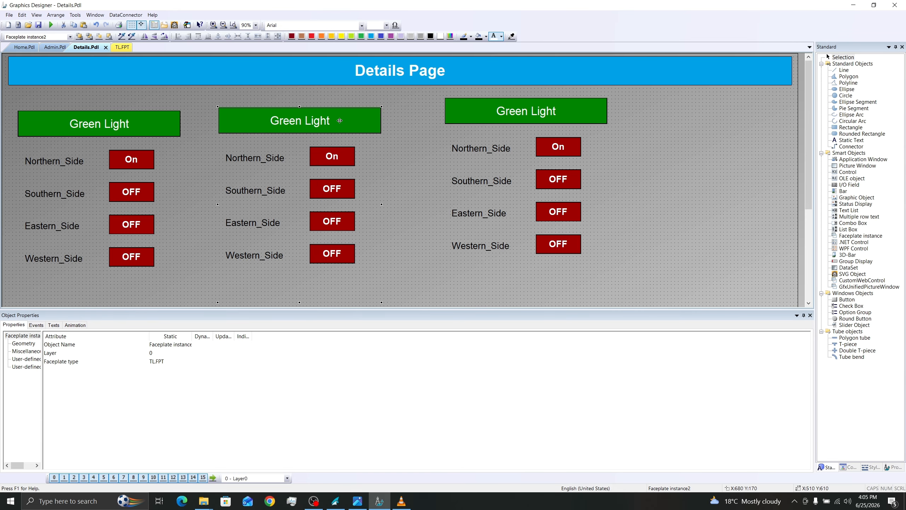
pyautogui.click(26, 359)
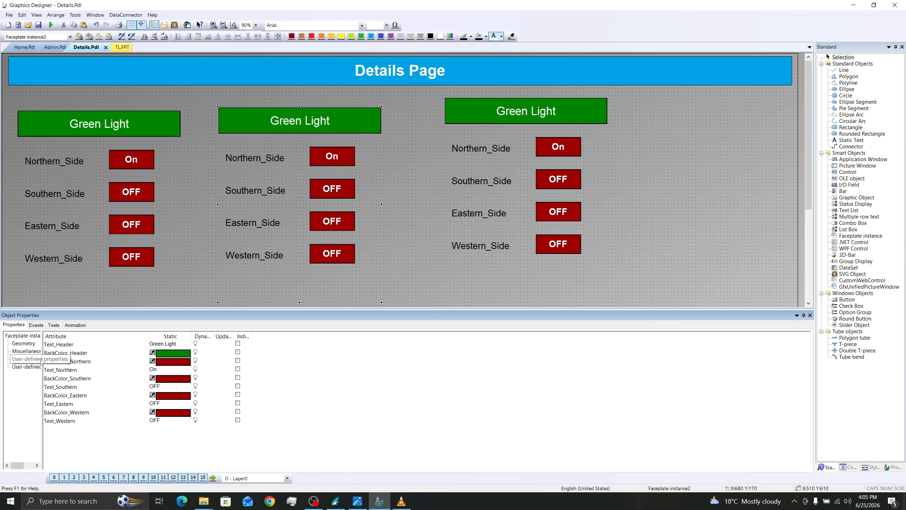
pyautogui.click(160, 346)
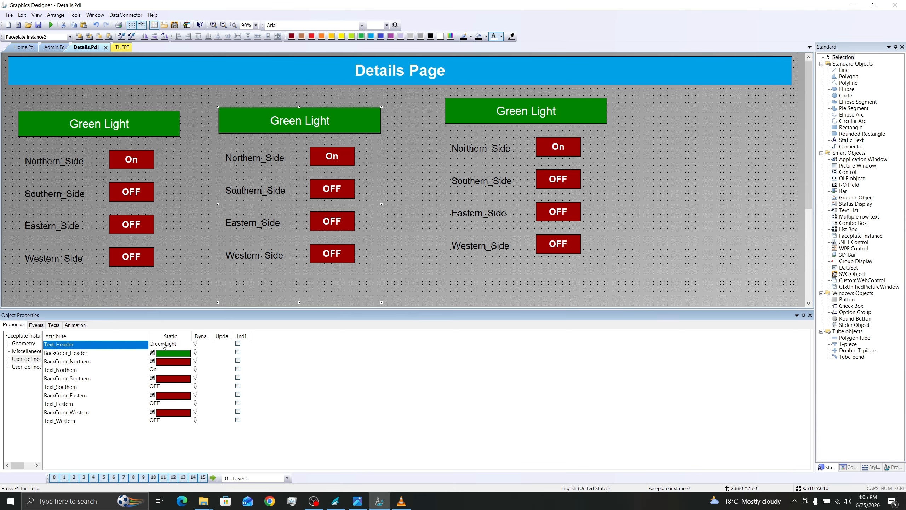
pyautogui.doubleClick(163, 344)
pyautogui.click(255, 358)
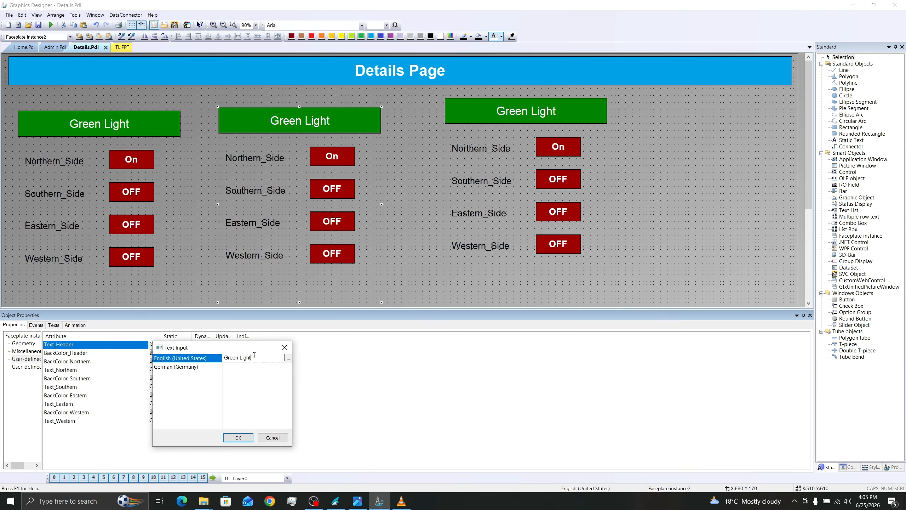
pyautogui.moveTo(255, 355); pyautogui.dragTo(224, 357)
pyautogui.write('Yellow L')
pyautogui.click(238, 437)
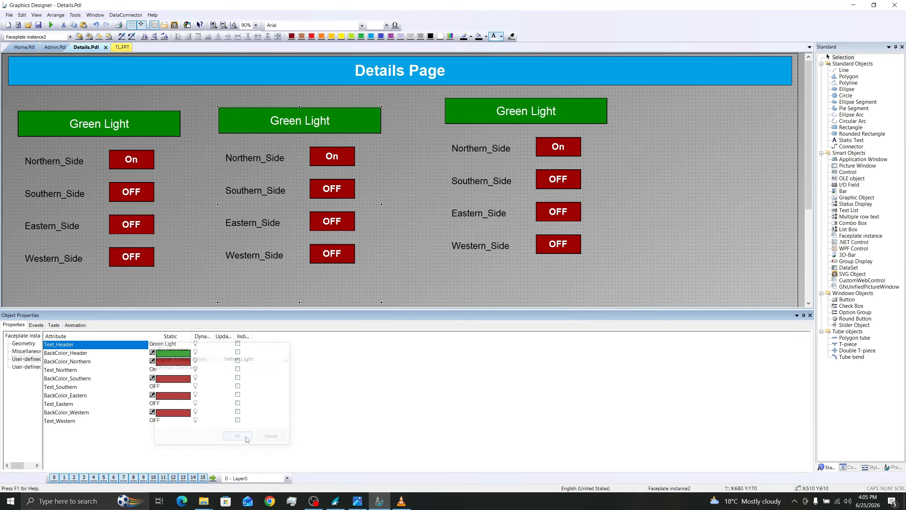
pyautogui.doubleClick(171, 353)
pyautogui.click(201, 333)
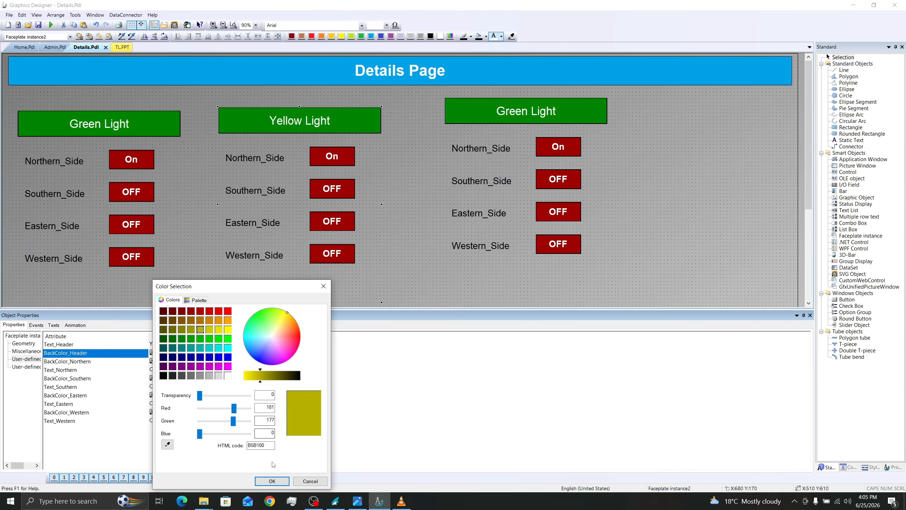
pyautogui.click(272, 481)
# Set the rightmost faceplate's header text to "Red Light" and its header background colour to dark red.
pyautogui.click(481, 221)
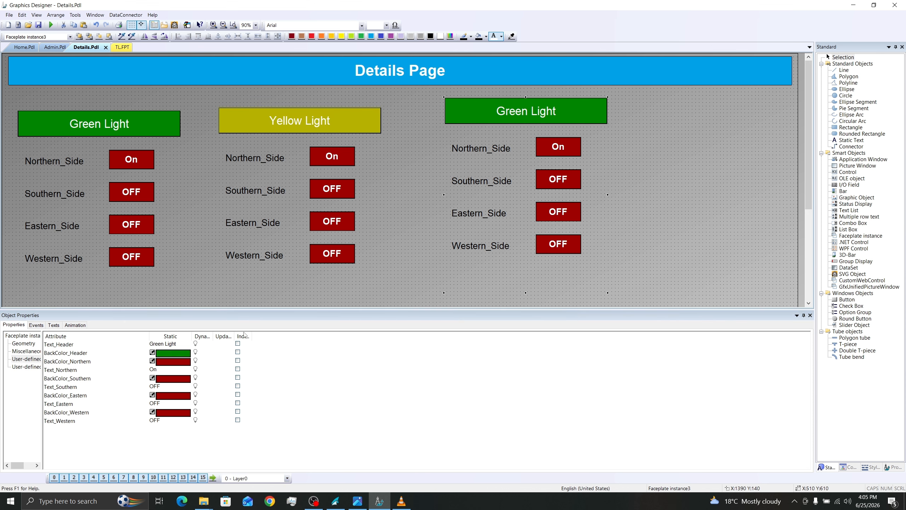
pyautogui.click(165, 345)
pyautogui.doubleClick(166, 344)
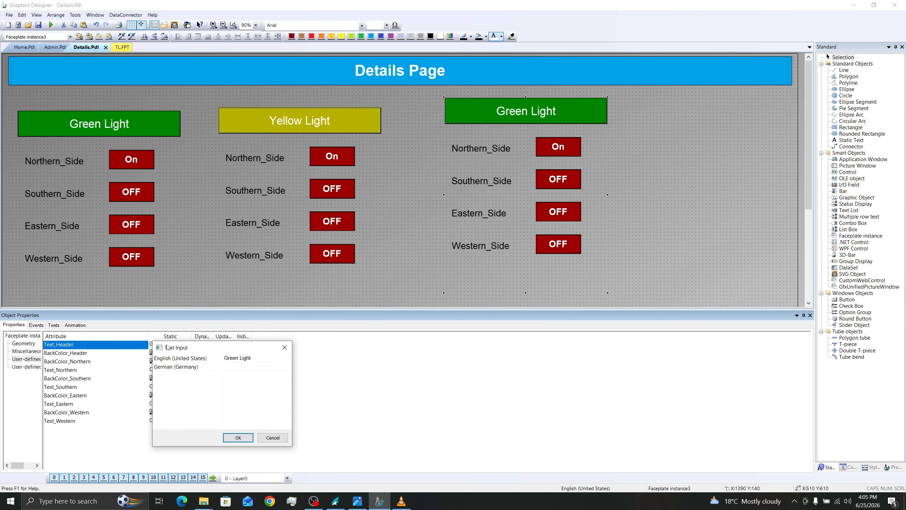
pyautogui.doubleClick(233, 358)
pyautogui.write('Red')
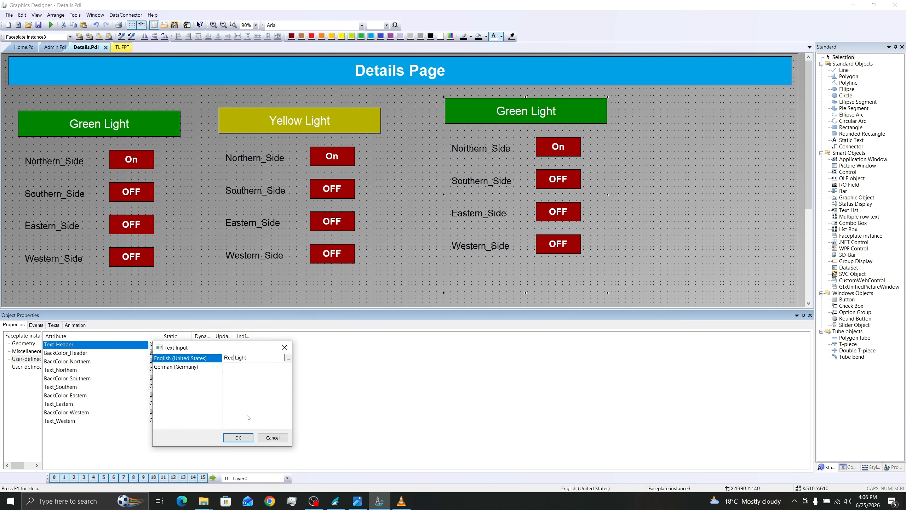
pyautogui.click(238, 437)
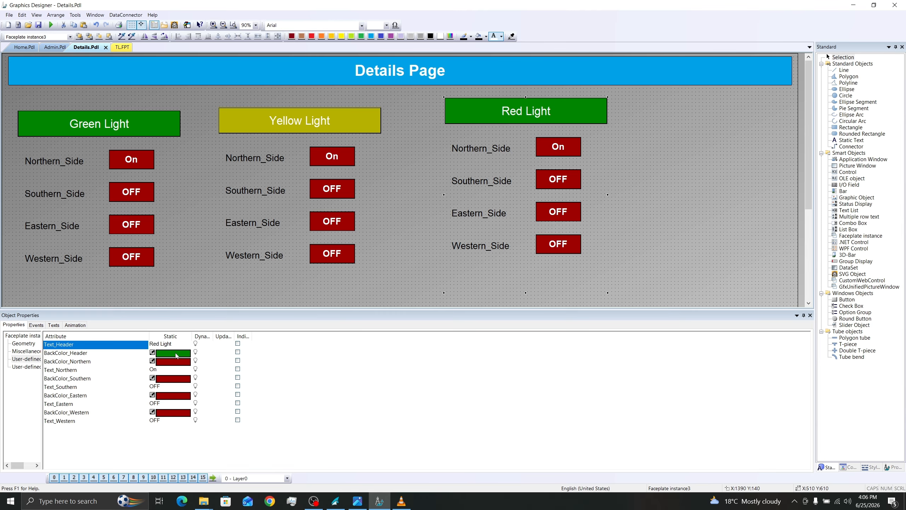
pyautogui.doubleClick(176, 354)
pyautogui.click(270, 480)
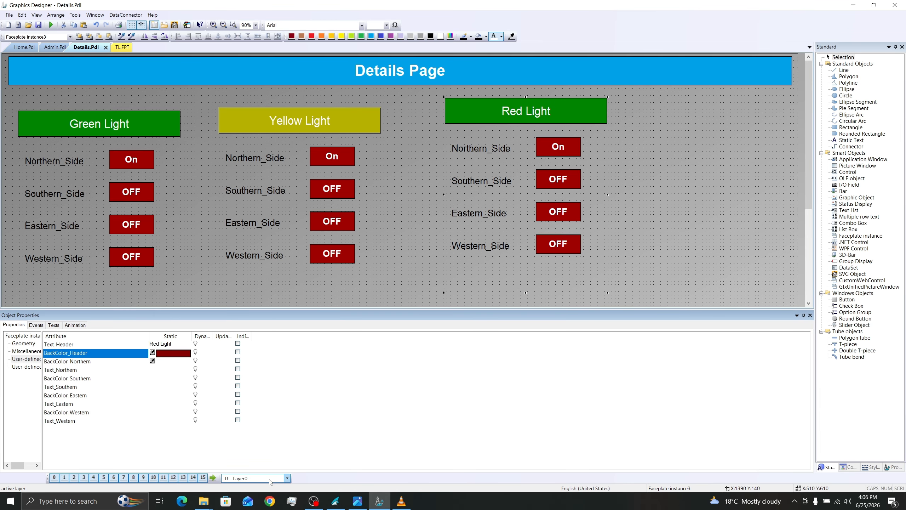
pyautogui.click(350, 421)
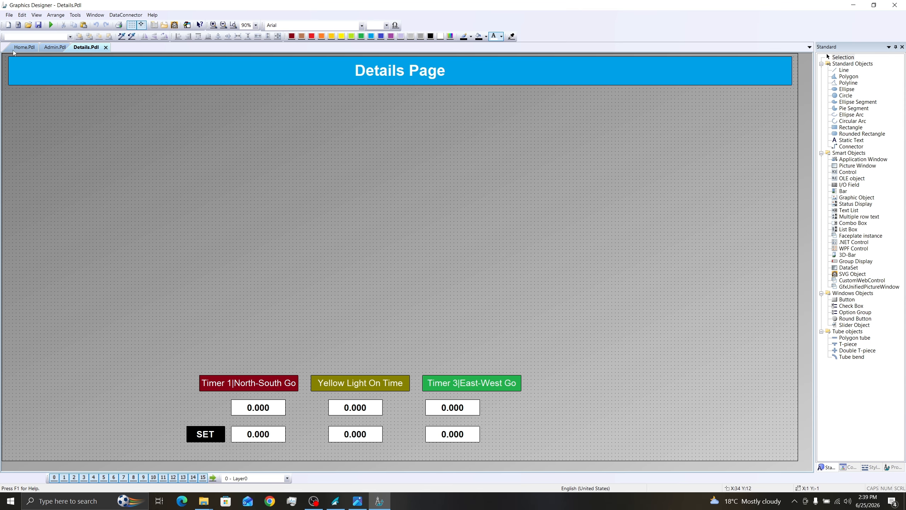
# Create a new faceplate type and set its picture width to 250 and picture height to 275.
pyautogui.click(8, 15)
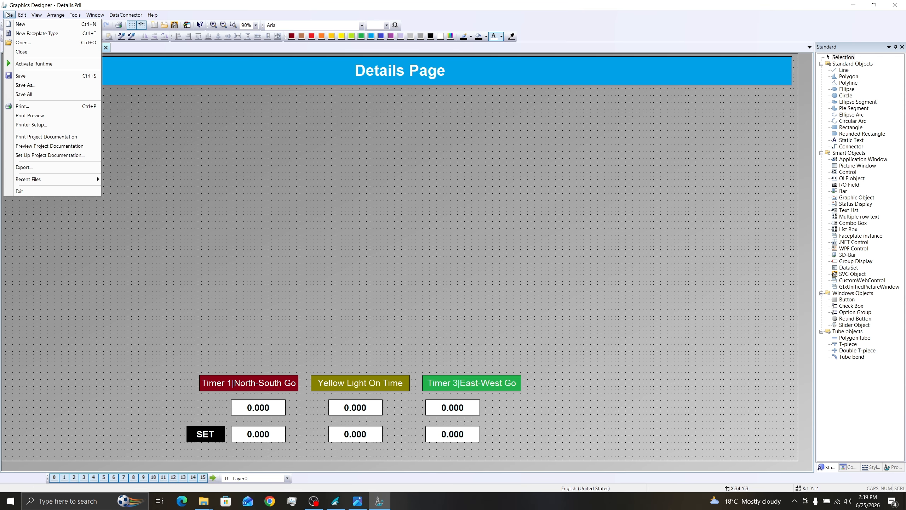
pyautogui.click(27, 32)
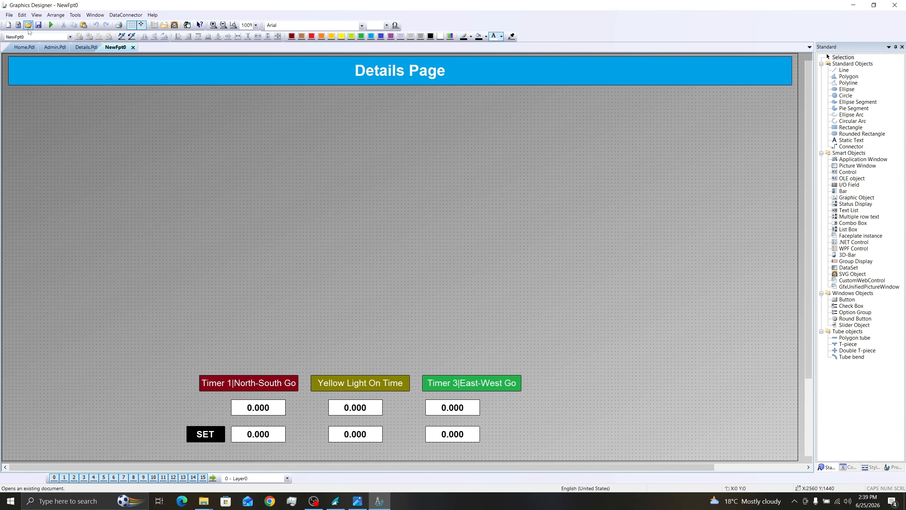
pyautogui.rightClick(151, 104)
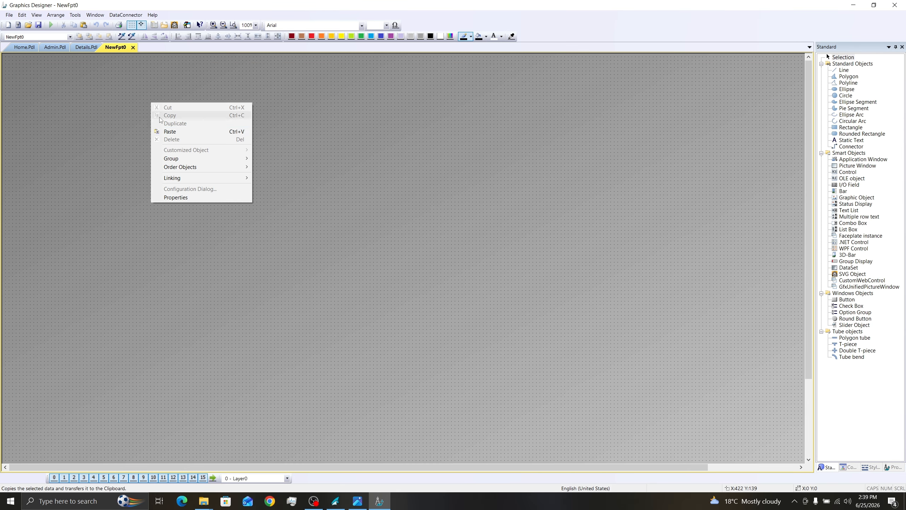
pyautogui.click(183, 199)
pyautogui.click(23, 343)
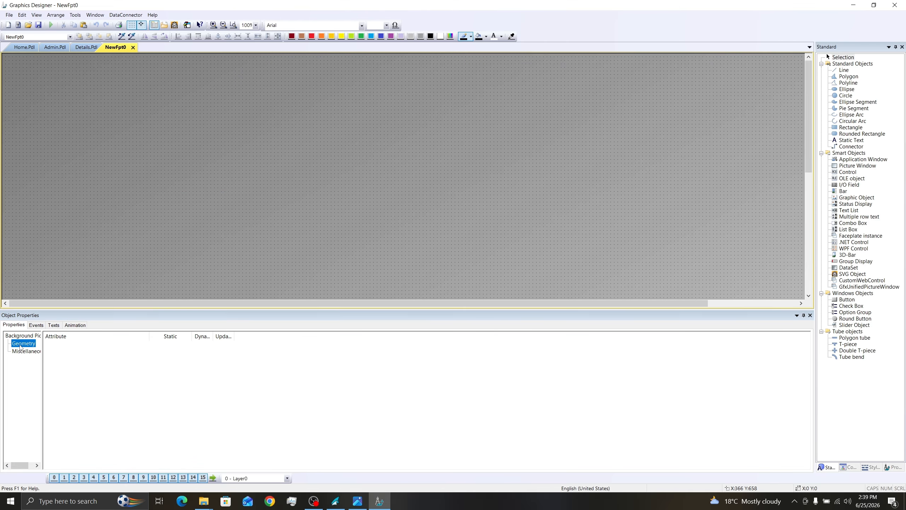
pyautogui.doubleClick(170, 344)
pyautogui.write('250')
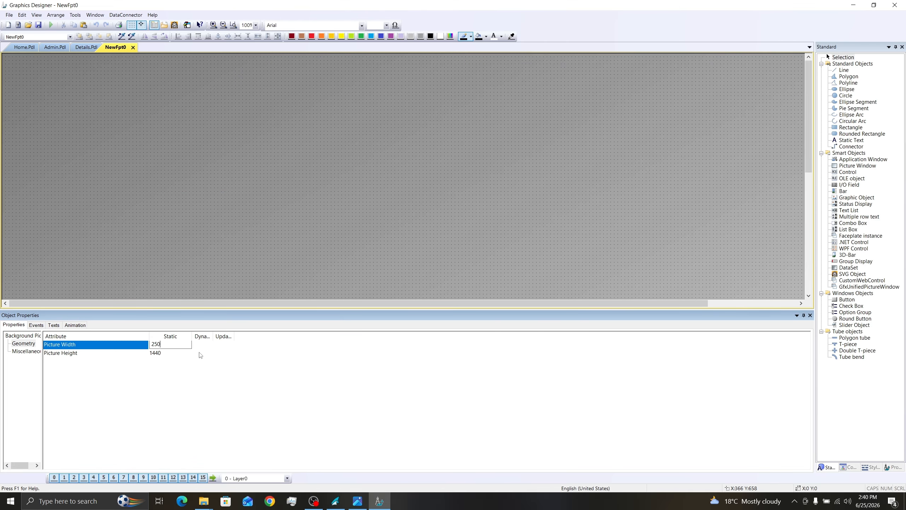
pyautogui.doubleClick(161, 353)
pyautogui.write('275')
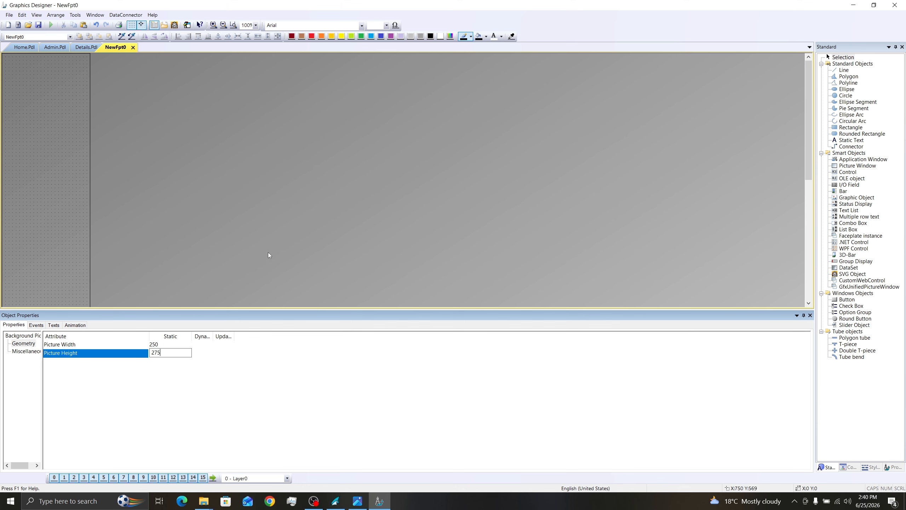
pyautogui.click(269, 255)
# Add a static text header 250 wide and 40 high across the faceplate's upper edge, reading "Green Light".
pyautogui.click(213, 25)
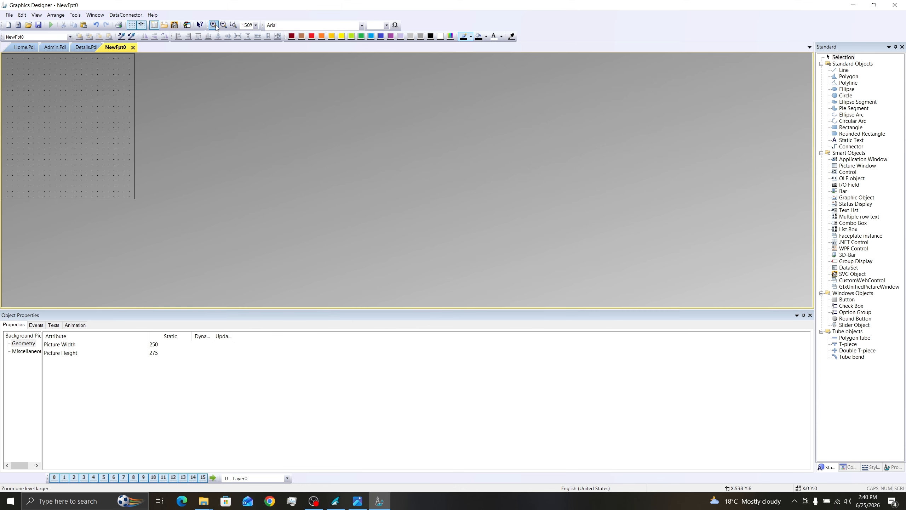
pyautogui.click(214, 25)
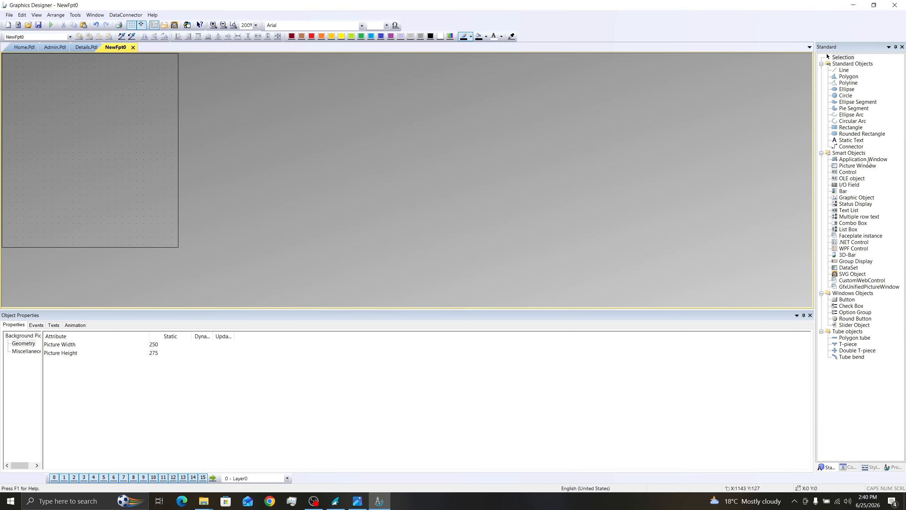
pyautogui.click(851, 140)
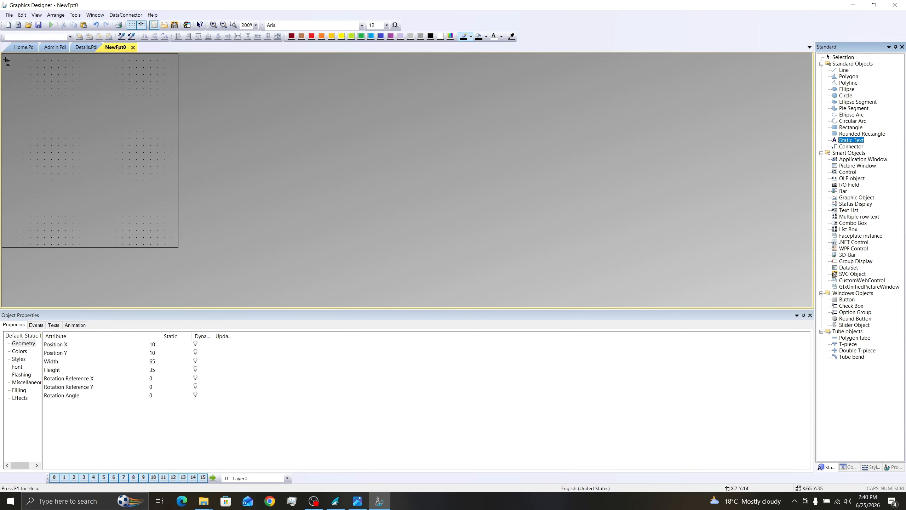
pyautogui.moveTo(6, 58); pyautogui.dragTo(177, 81)
pyautogui.write('Green Light')
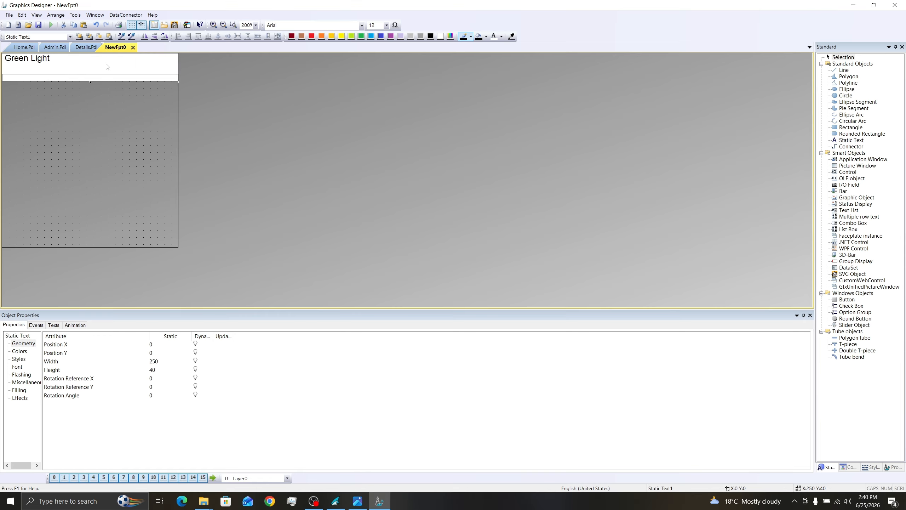
pyautogui.click(142, 92)
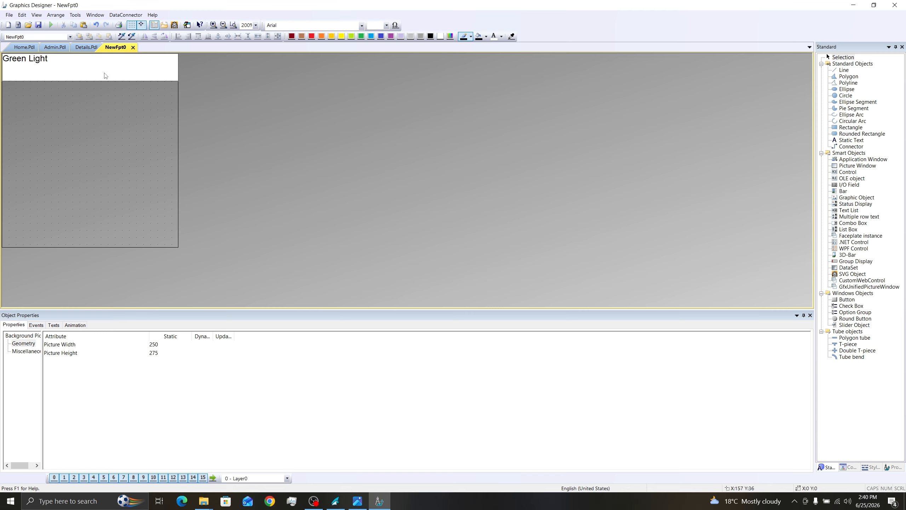
# Centre the Green Light header text both horizontally and vertically.
pyautogui.rightClick(103, 72)
pyautogui.click(128, 167)
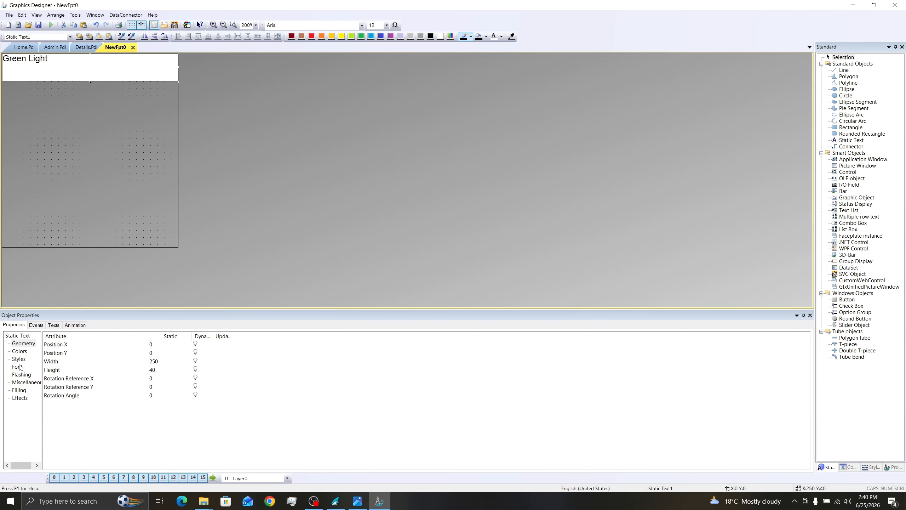
pyautogui.click(17, 367)
pyautogui.doubleClick(154, 404)
pyautogui.click(163, 418)
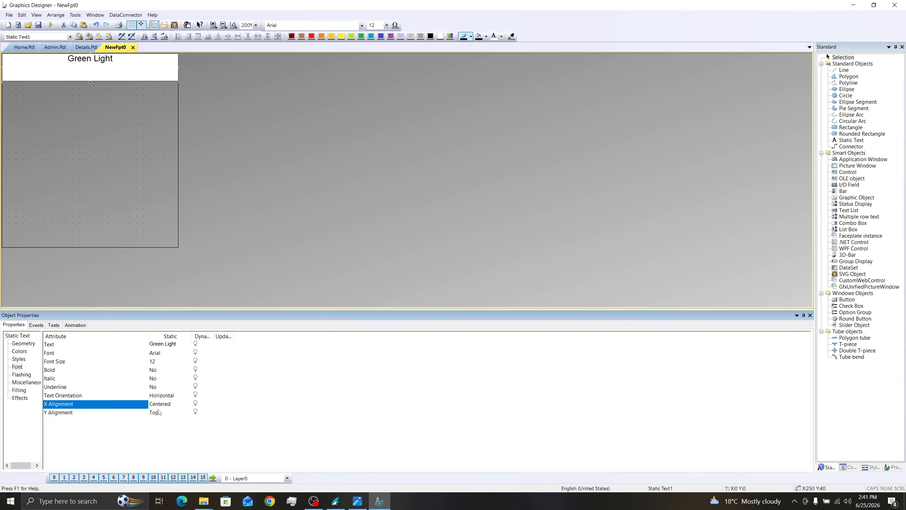
pyautogui.doubleClick(160, 412)
pyautogui.click(166, 429)
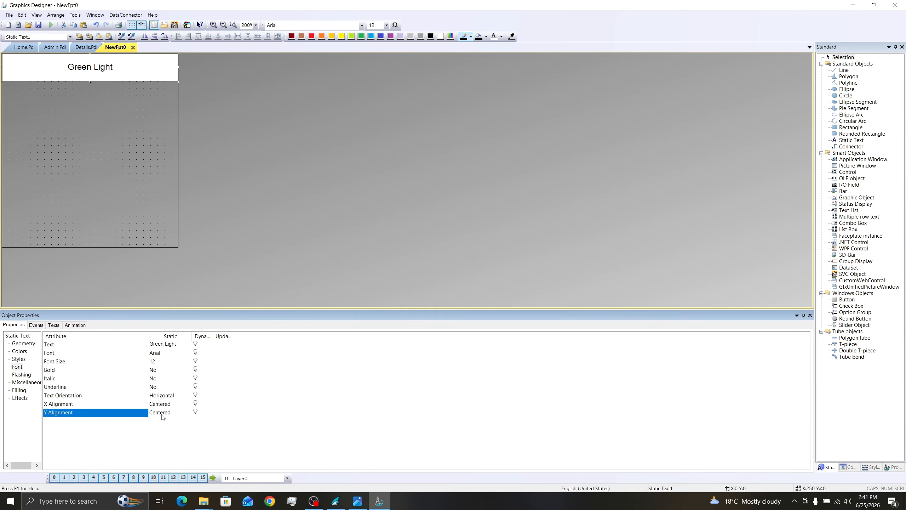
# Set the header's font size to 18 and give it white text on a dark green background.
pyautogui.click(387, 26)
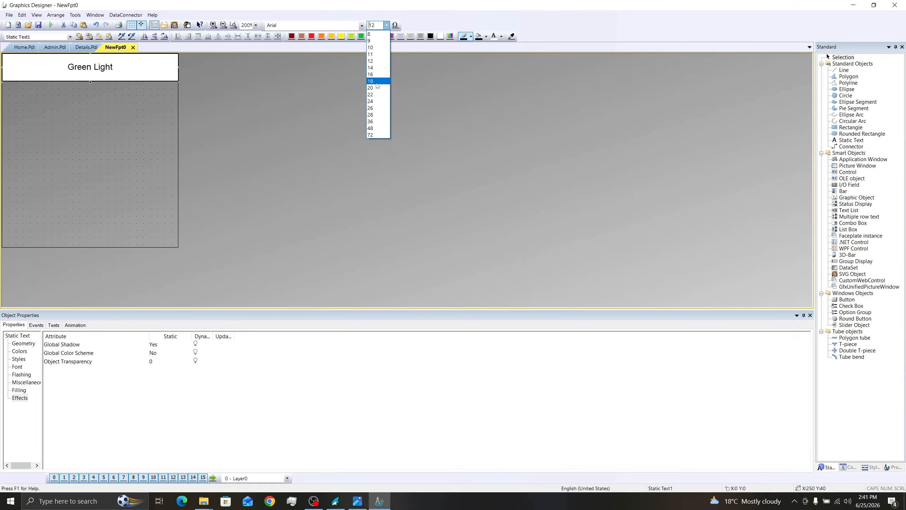
pyautogui.click(377, 81)
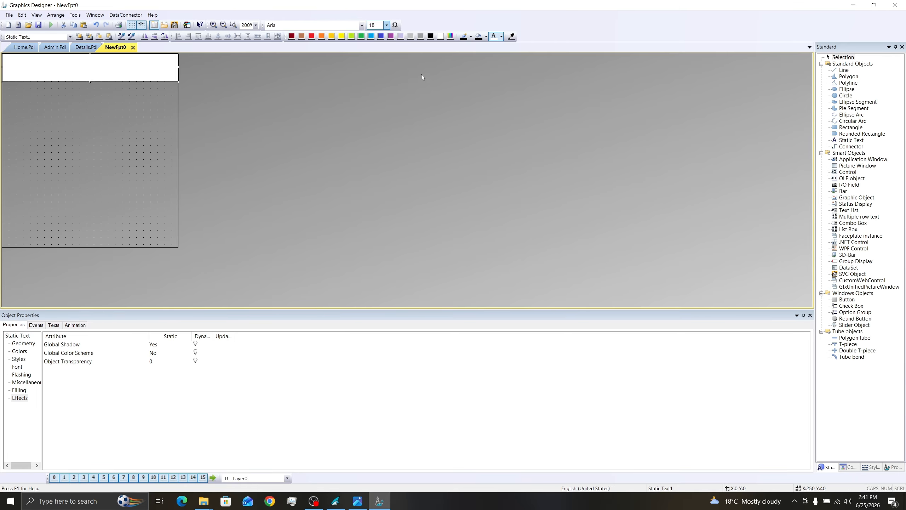
pyautogui.click(450, 36)
pyautogui.doubleClick(394, 202)
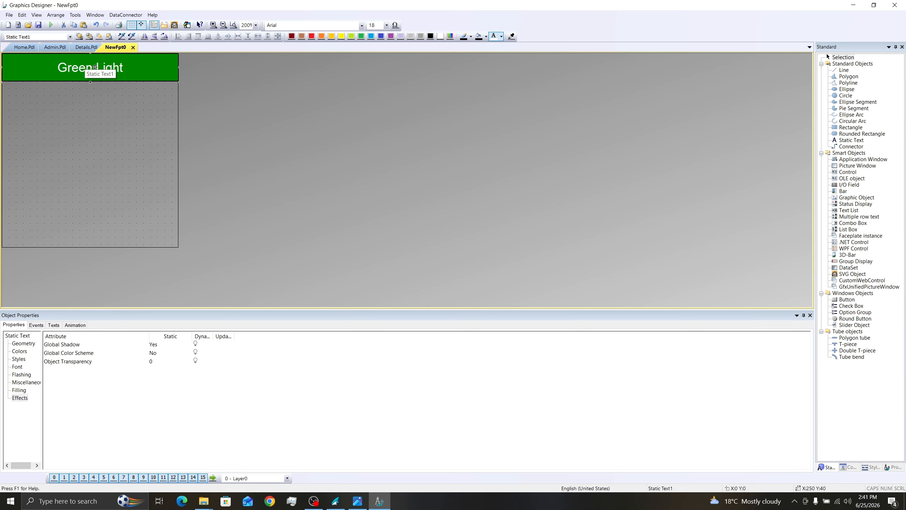
pyautogui.click(199, 221)
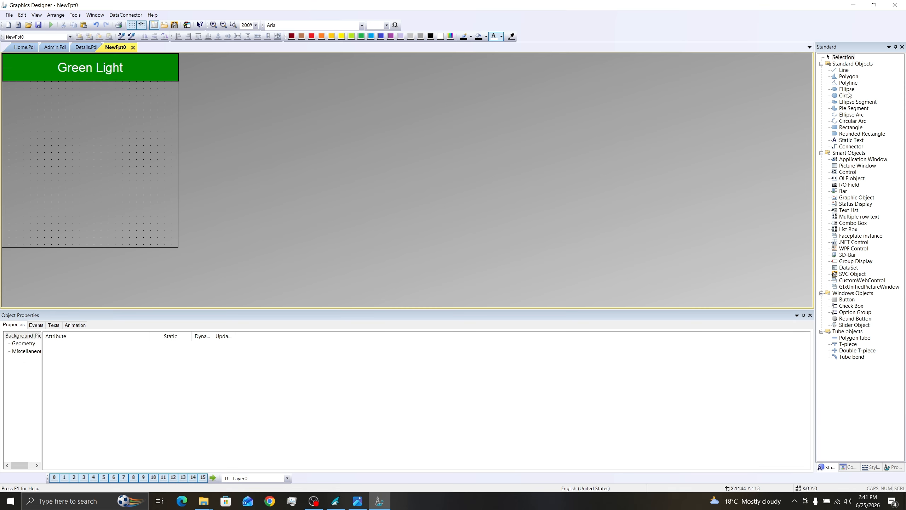
# Add a vertically centred static text "Northern_Side" in font size 14 below the header, at about X 30, Y 60.
pyautogui.click(844, 142)
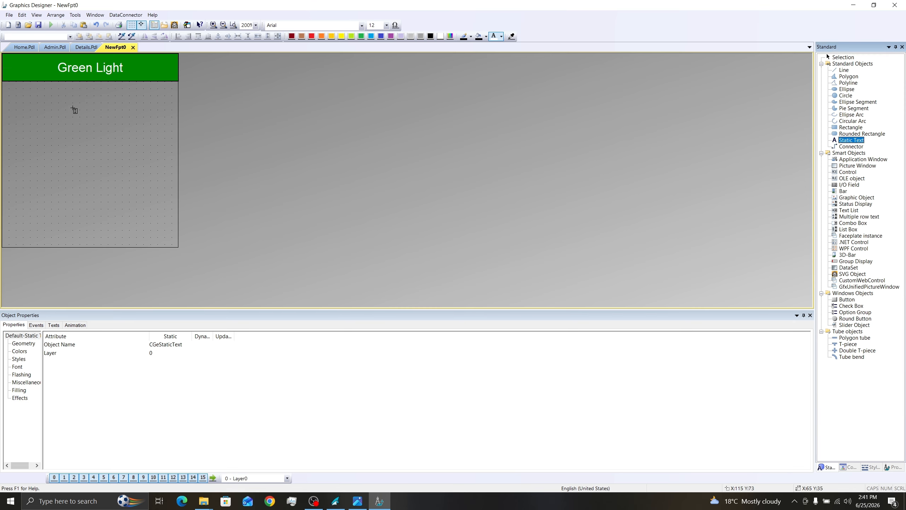
pyautogui.click(23, 96)
pyautogui.write('Northern_Side')
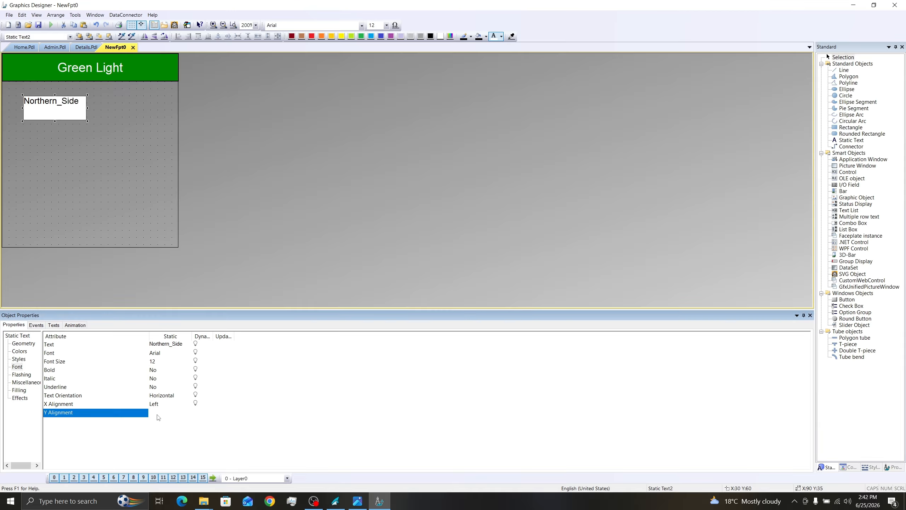
pyautogui.doubleClick(157, 415)
pyautogui.click(167, 429)
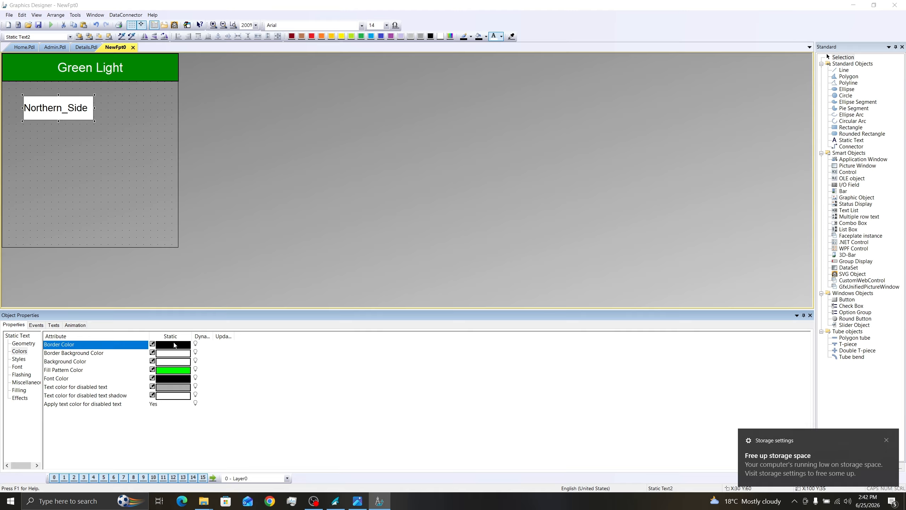
# Make the Northern_Side label's border and background colours 100% transparent and turn off its Global Color Scheme.
pyautogui.doubleClick(151, 344)
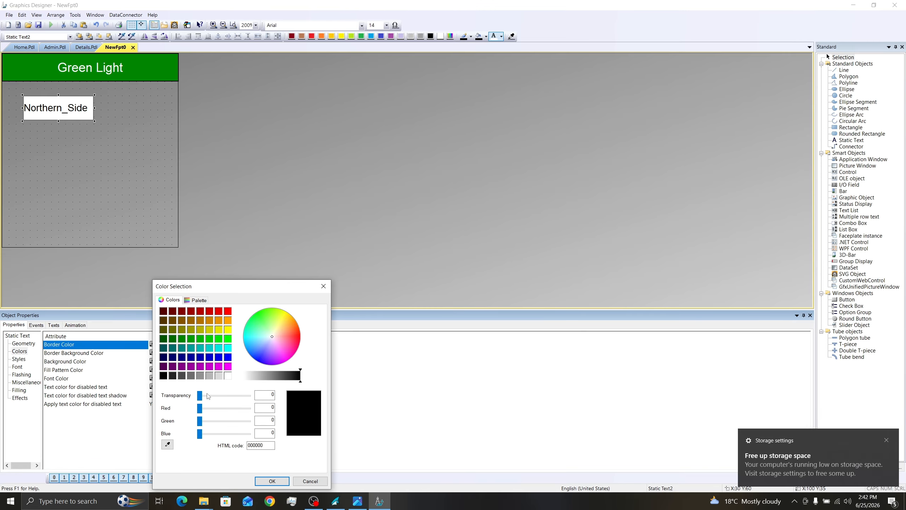
pyautogui.click(271, 481)
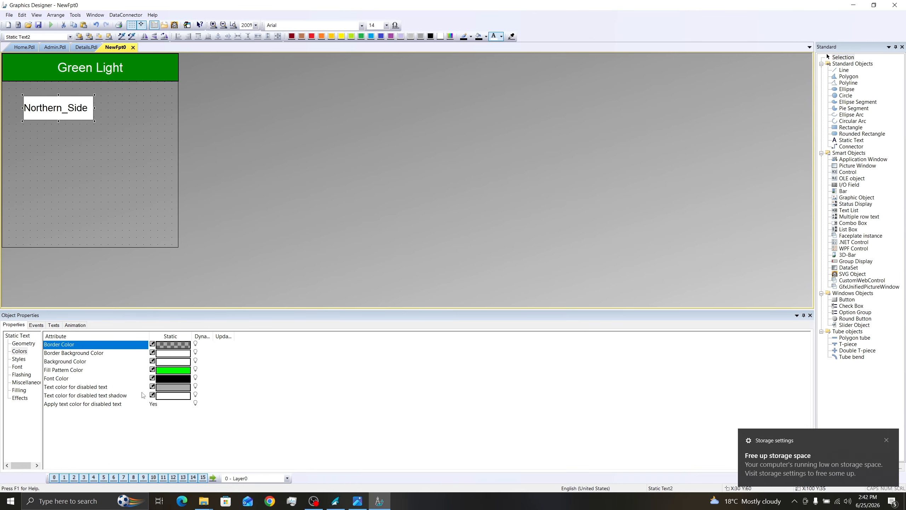
pyautogui.click(70, 363)
pyautogui.doubleClick(70, 363)
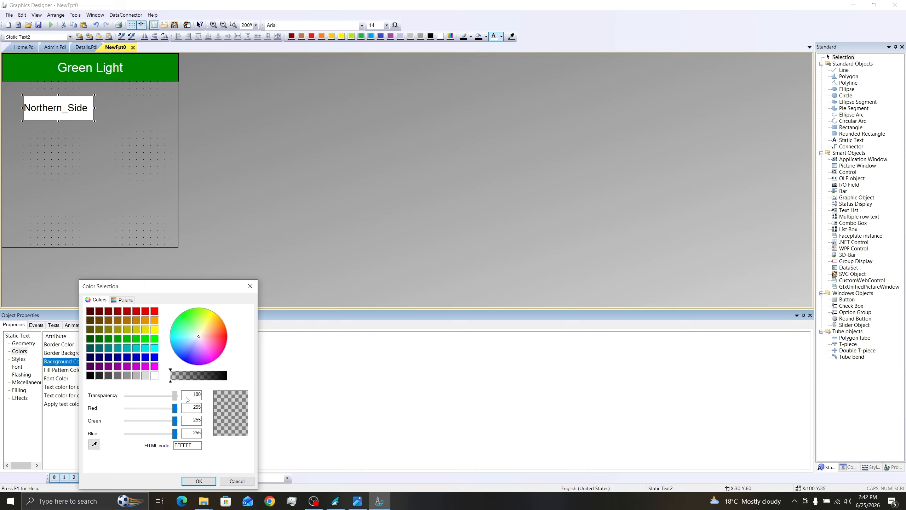
pyautogui.click(205, 479)
pyautogui.click(149, 356)
pyautogui.click(25, 398)
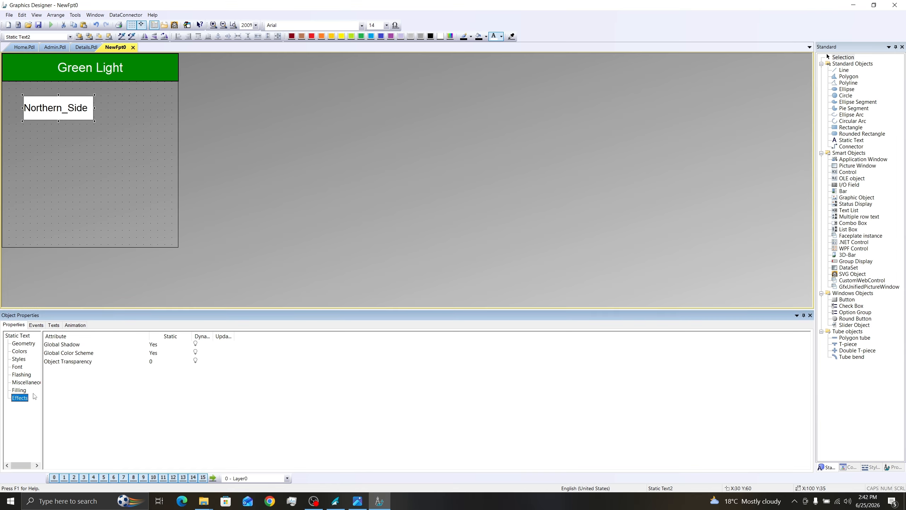
pyautogui.click(150, 354)
pyautogui.doubleClick(151, 354)
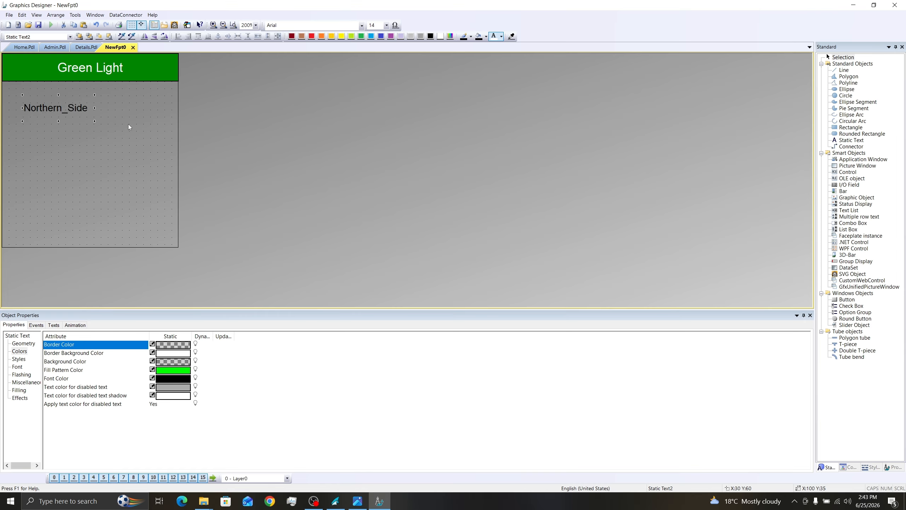
# Move the Northern_Side label to X 10, Y 60 and arrange three pasted copies in a column beneath it.
pyautogui.moveTo(79, 113); pyautogui.dragTo(65, 114)
pyautogui.hotkey('ctrl', 'c')
pyautogui.hotkey('ctrl', 'v')
pyautogui.hotkey('ctrl', 'v')
pyautogui.hotkey('ctrl', 'v')
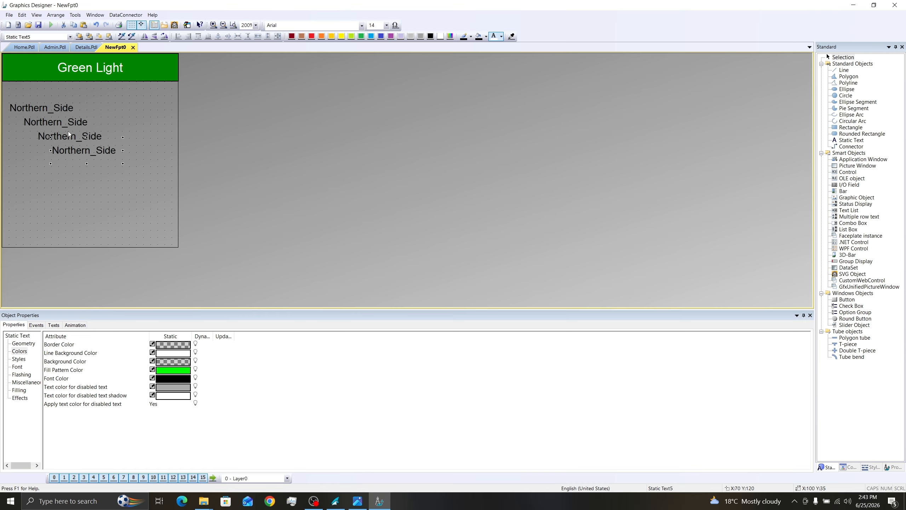
pyautogui.moveTo(73, 148); pyautogui.dragTo(30, 212)
pyautogui.click(67, 137)
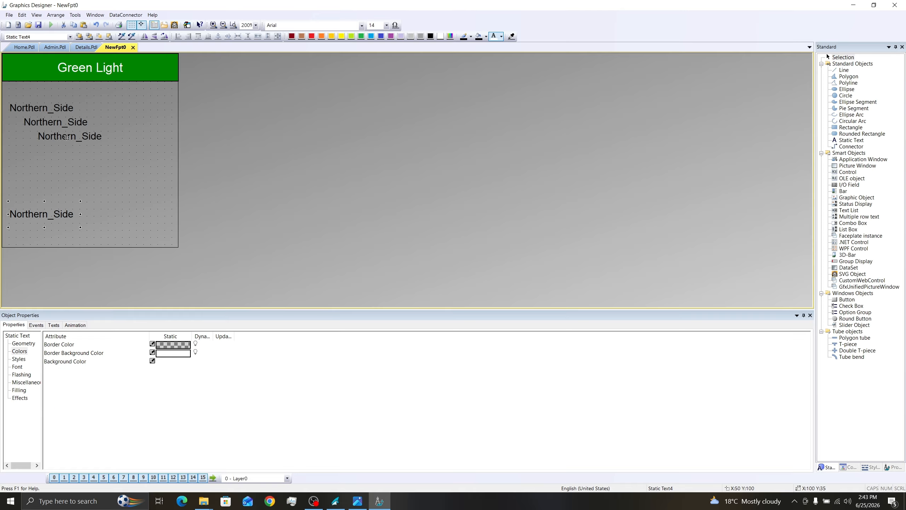
pyautogui.moveTo(67, 137); pyautogui.dragTo(48, 145)
# Change the second label's text to "Southern_Side".
pyautogui.click(28, 140)
pyautogui.press('BackSpace')
pyautogui.press('BackSpace')
pyautogui.press('BackSpace')
pyautogui.write('Sou')
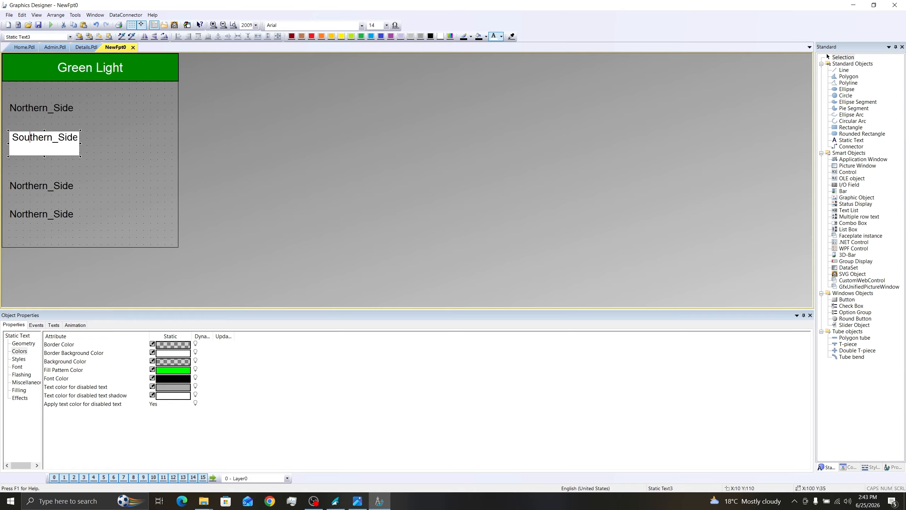
# Change the third label's text to "Eastern_Side".
pyautogui.doubleClick(30, 183)
pyautogui.press('BackSpace')
pyautogui.press('BackSpace')
pyautogui.press('BackSpace')
pyautogui.write('Eas')
pyautogui.press('Right')
pyautogui.press('Right')
pyautogui.press('BackSpace')
pyautogui.click(118, 181)
# Change the lowest label's text to "Western_Side".
pyautogui.doubleClick(30, 211)
pyautogui.press('BackSpace')
pyautogui.press('BackSpace')
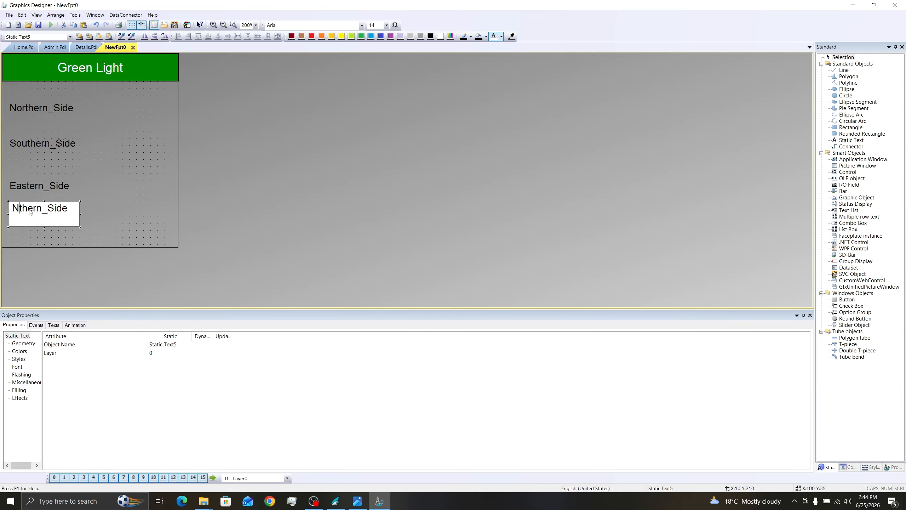
pyautogui.press('BackSpace')
pyautogui.write('Wes')
pyautogui.press('Right')
pyautogui.press('Right')
pyautogui.press('BackSpace')
pyautogui.click(140, 192)
# Space the four side labels evenly in the vertical direction.
pyautogui.keyDown('shift'); pyautogui.click(54, 111); pyautogui.keyUp('shift')
pyautogui.keyDown('shift'); pyautogui.click(48, 145); pyautogui.keyUp('shift')
pyautogui.keyDown('shift'); pyautogui.click(42, 187); pyautogui.keyUp('shift')
pyautogui.keyDown('shift'); pyautogui.click(38, 214); pyautogui.keyUp('shift')
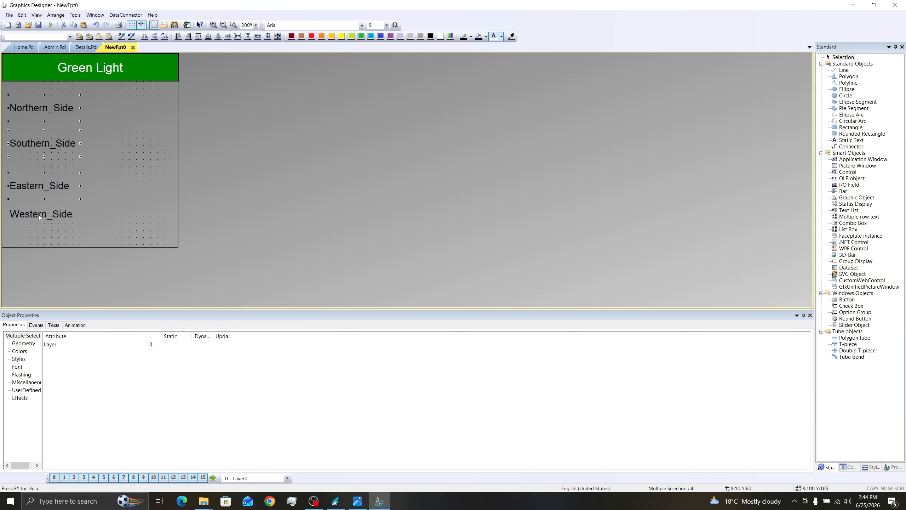
pyautogui.click(248, 36)
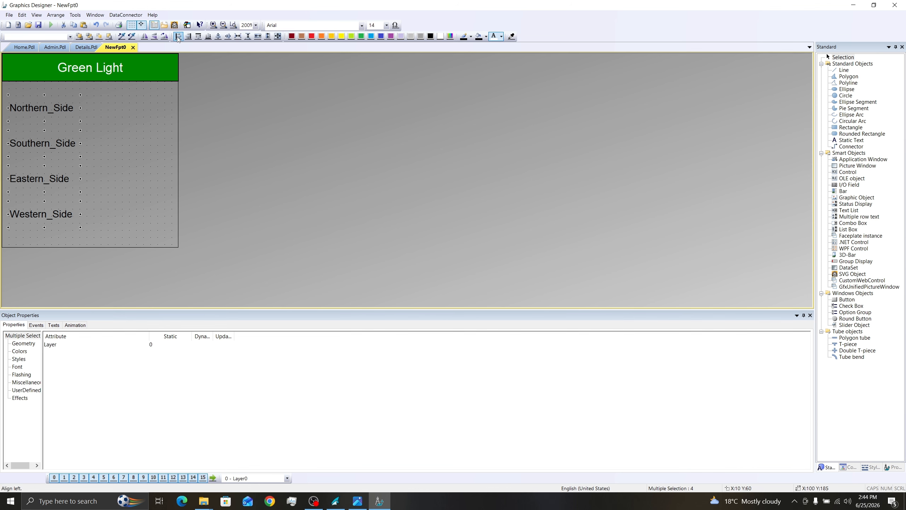
pyautogui.click(132, 120)
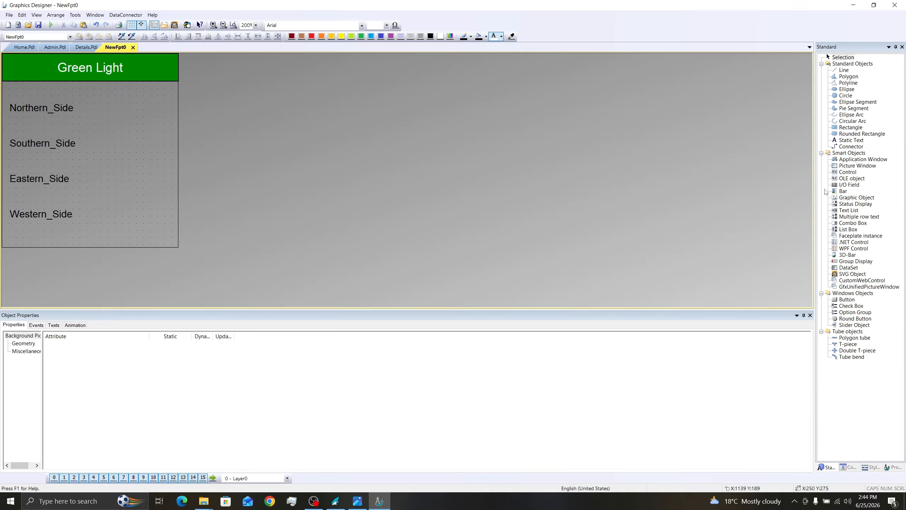
# Place a 70 by 40 copy of the header beside Northern_Side at X 140, Y 60, with its text set to "OFF".
pyautogui.click(114, 68)
pyautogui.hotkey('ctrl', 'c')
pyautogui.hotkey('ctrl', 'v')
pyautogui.moveTo(131, 87); pyautogui.dragTo(138, 137)
pyautogui.moveTo(22, 131); pyautogui.dragTo(150, 142)
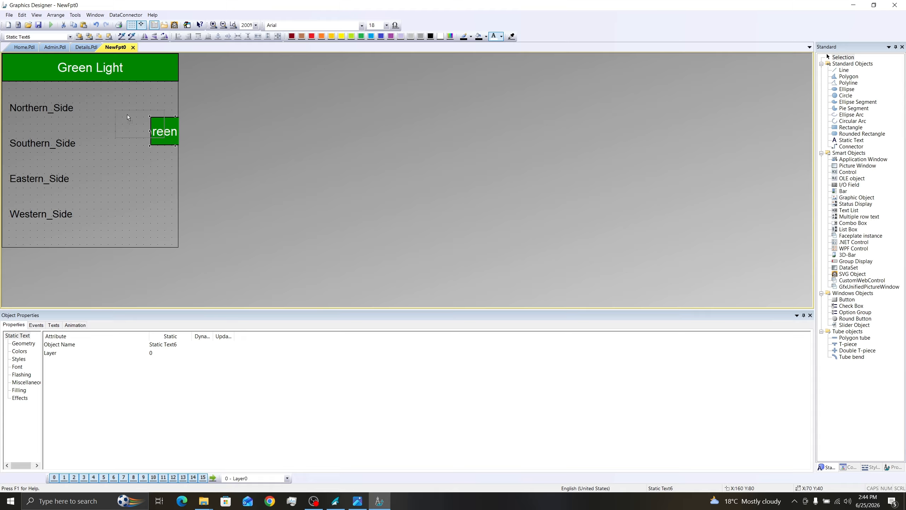
pyautogui.moveTo(113, 105); pyautogui.dragTo(114, 105)
pyautogui.doubleClick(114, 106)
pyautogui.write('OFF')
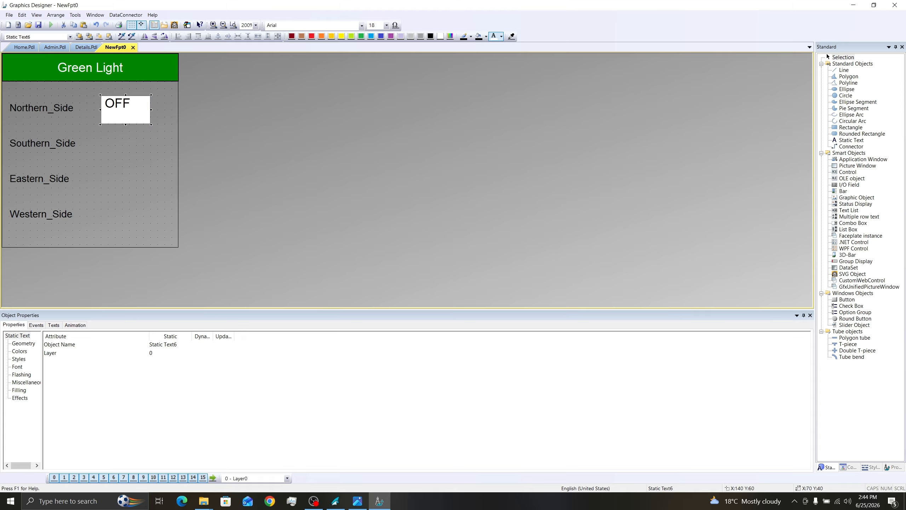
# Format the OFF box beside Northern_Side with bold 14-point text, a height of 30 and a dark red background.
pyautogui.click(134, 151)
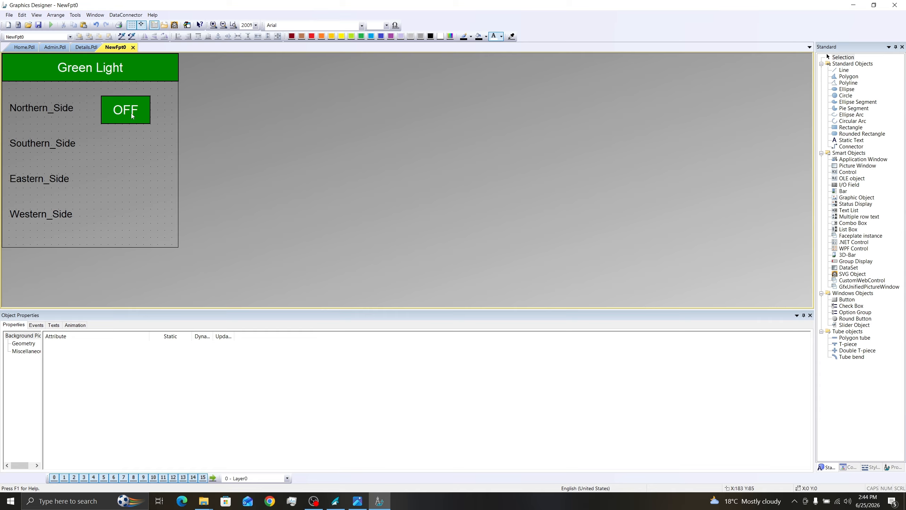
pyautogui.click(132, 115)
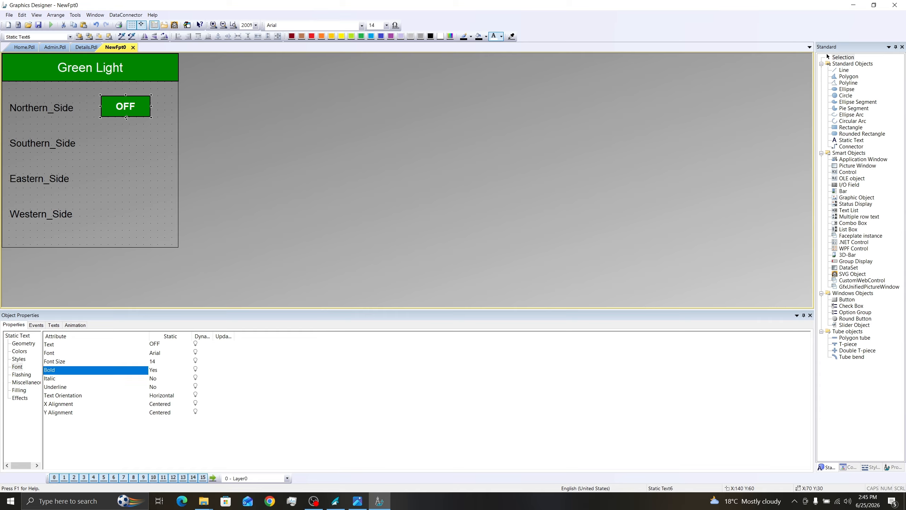
pyautogui.click(292, 36)
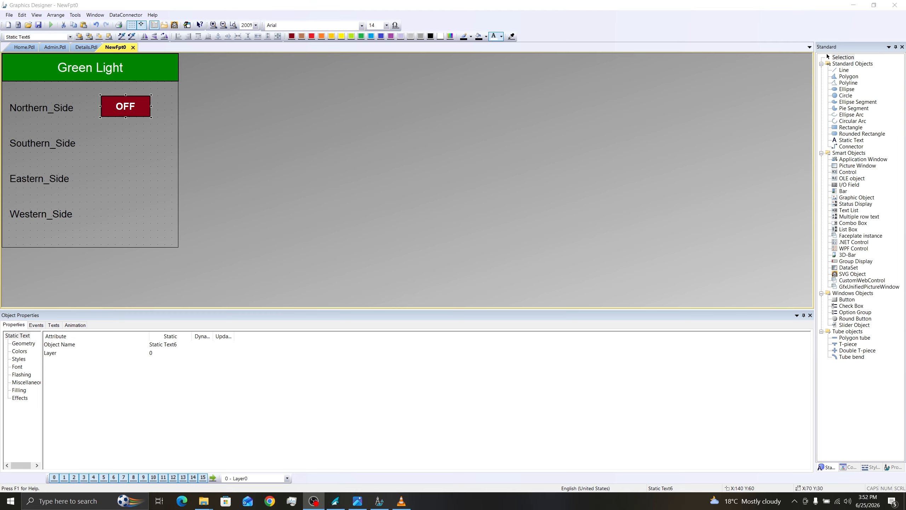
# Paste three copies of the red OFF box and place them beside Southern_Side, Eastern_Side and Western_Side.
pyautogui.hotkey('ctrl', 'v')
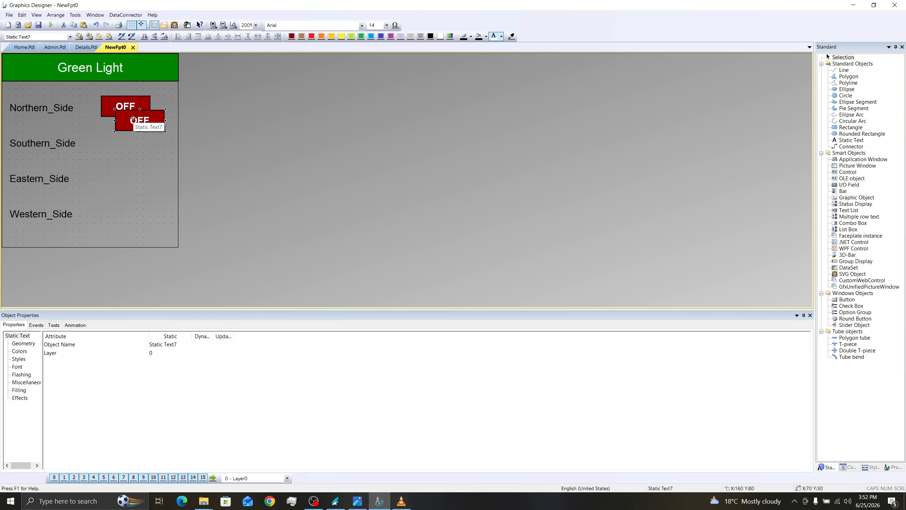
pyautogui.moveTo(133, 121); pyautogui.dragTo(126, 213)
pyautogui.hotkey('ctrl', 'v')
pyautogui.hotkey('ctrl', 'v')
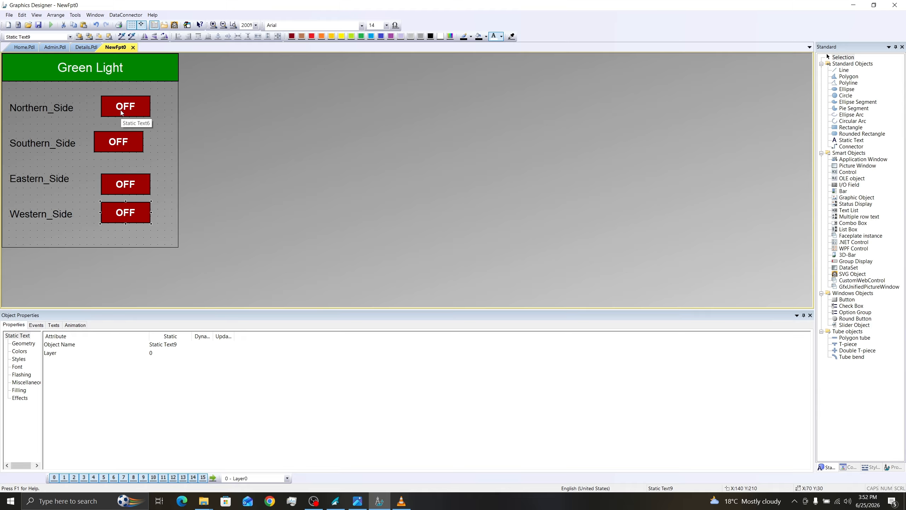
# Left-align the four OFF boxes and space them evenly in the vertical direction.
pyautogui.click(121, 111)
pyautogui.keyDown('shift'); pyautogui.click(124, 144); pyautogui.keyUp('shift')
pyautogui.keyDown('shift'); pyautogui.click(131, 181); pyautogui.keyUp('shift')
pyautogui.keyDown('shift'); pyautogui.click(138, 214); pyautogui.keyUp('shift')
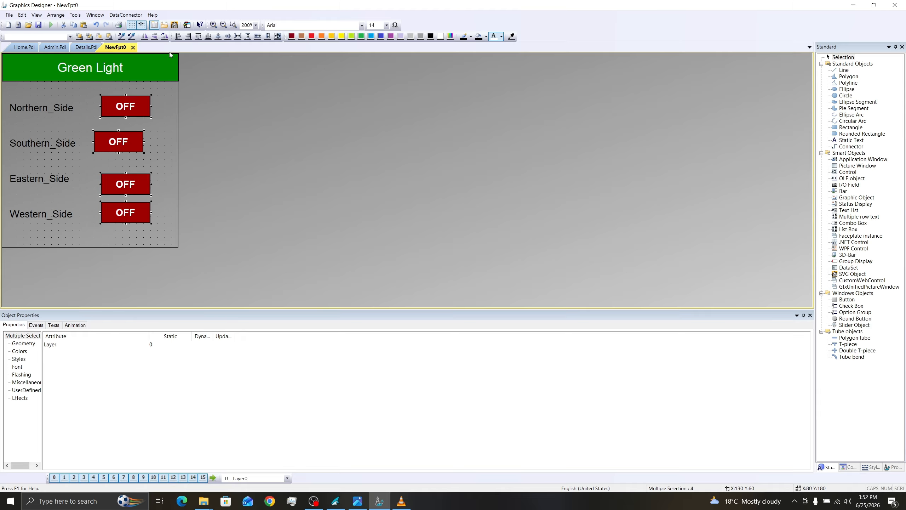
pyautogui.click(177, 37)
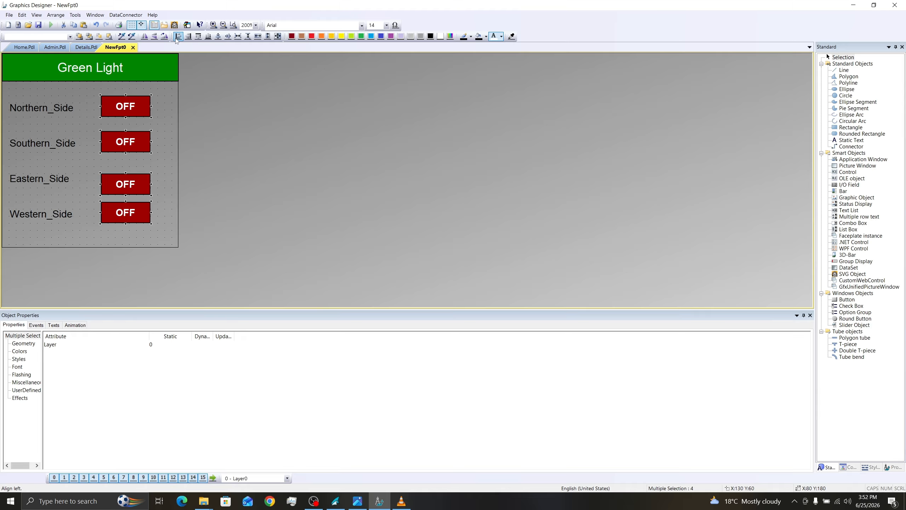
pyautogui.click(247, 37)
pyautogui.click(171, 138)
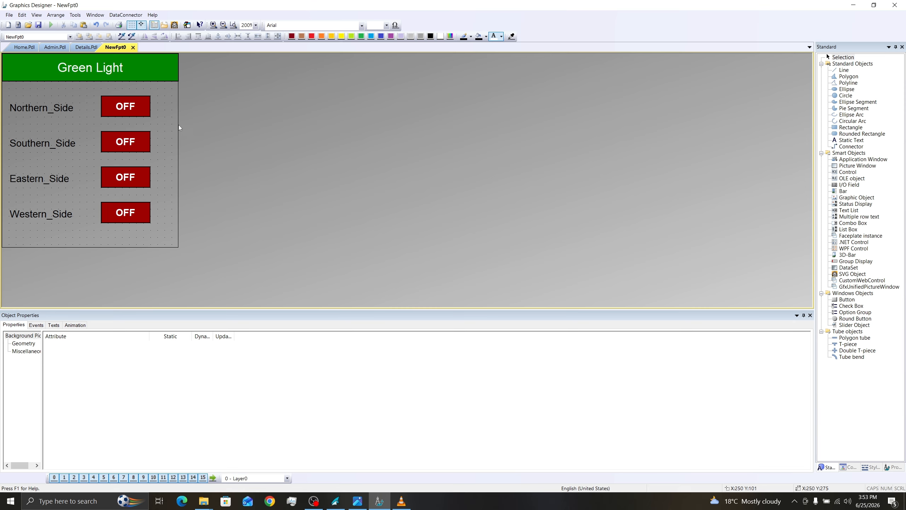
# Save the faceplate type as TL.FPT in the project's GraCS folder.
pyautogui.rightClick(115, 46)
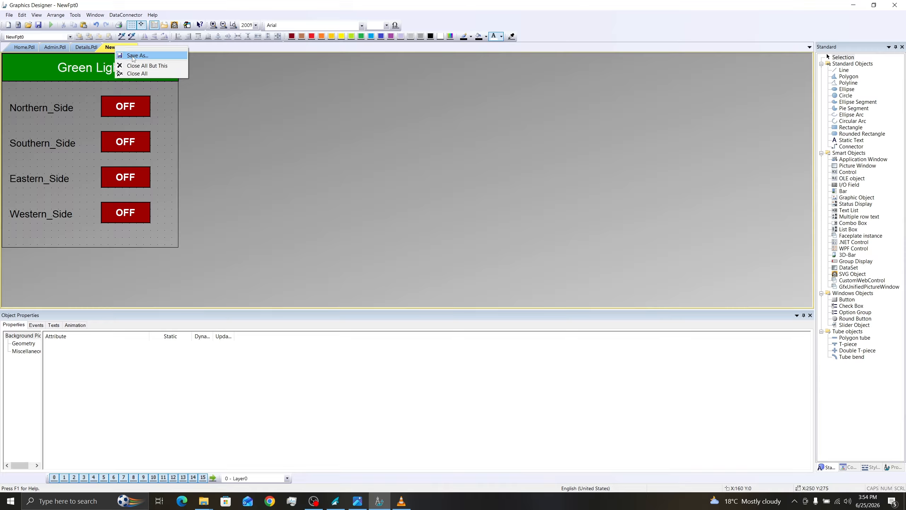
pyautogui.click(133, 55)
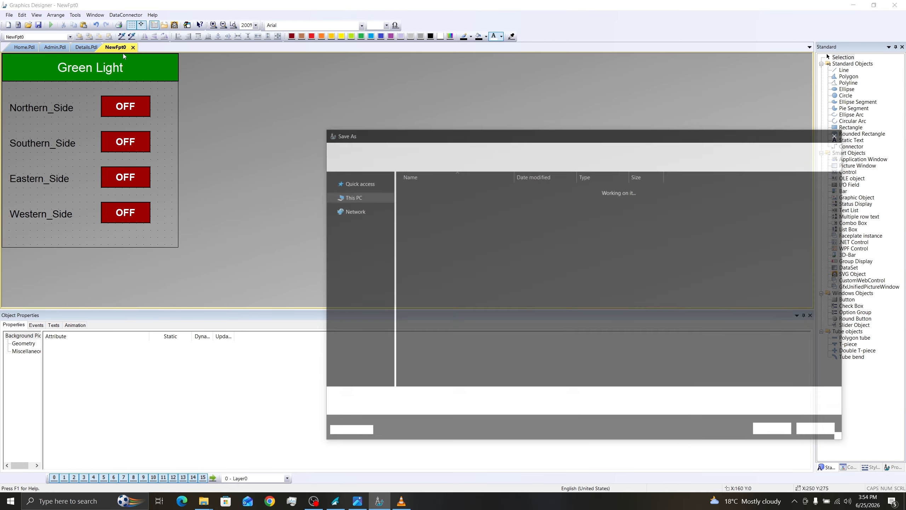
pyautogui.write('TL.FPT')
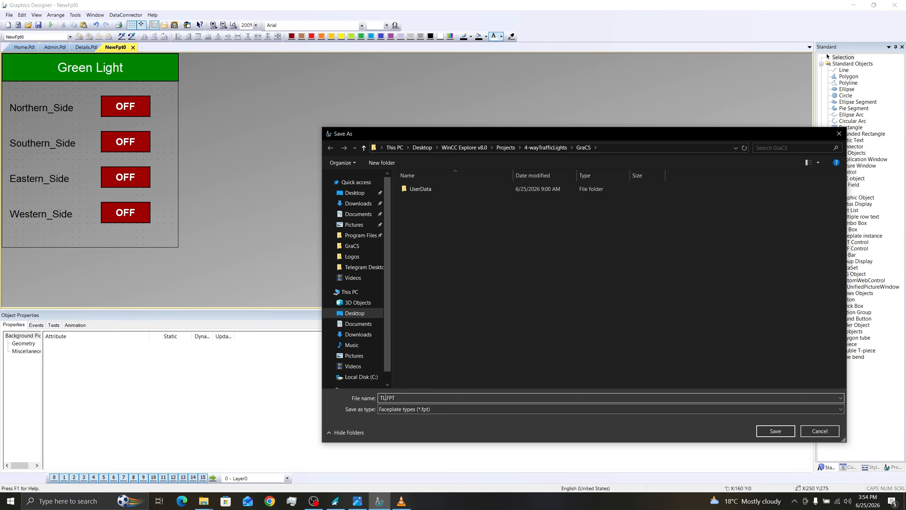
pyautogui.click(780, 435)
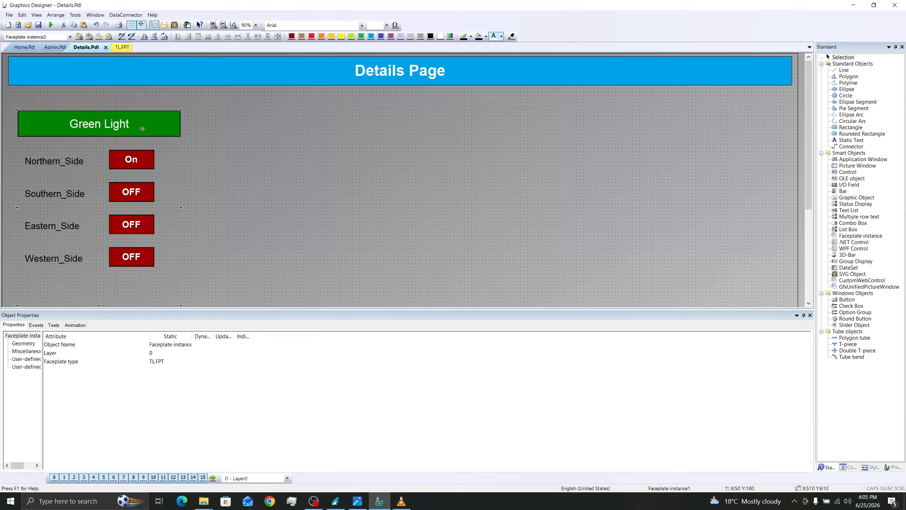
# Place two copies of the Green Light faceplate instance beside the original on Details.Pdl, forming a row of three.
pyautogui.hotkey('ctrl', 'v')
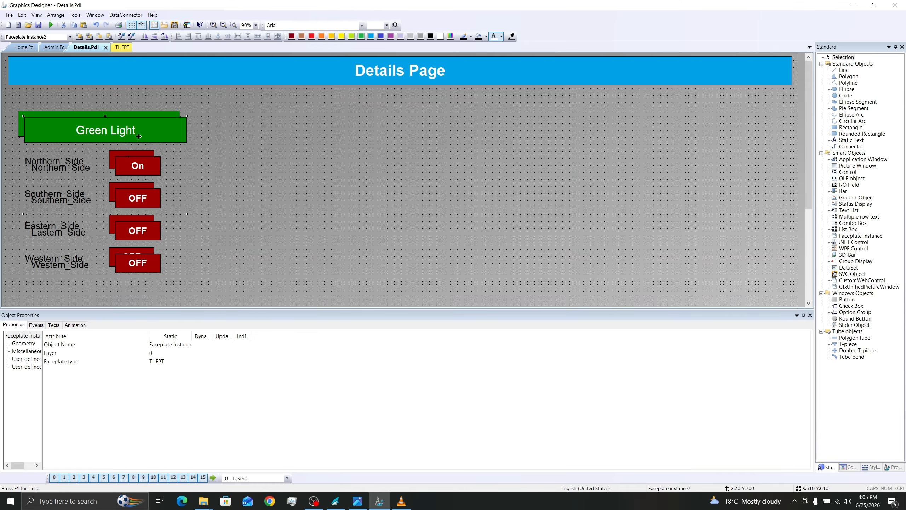
pyautogui.moveTo(139, 136); pyautogui.dragTo(553, 111)
pyautogui.hotkey('ctrl', 'v')
pyautogui.click(339, 120)
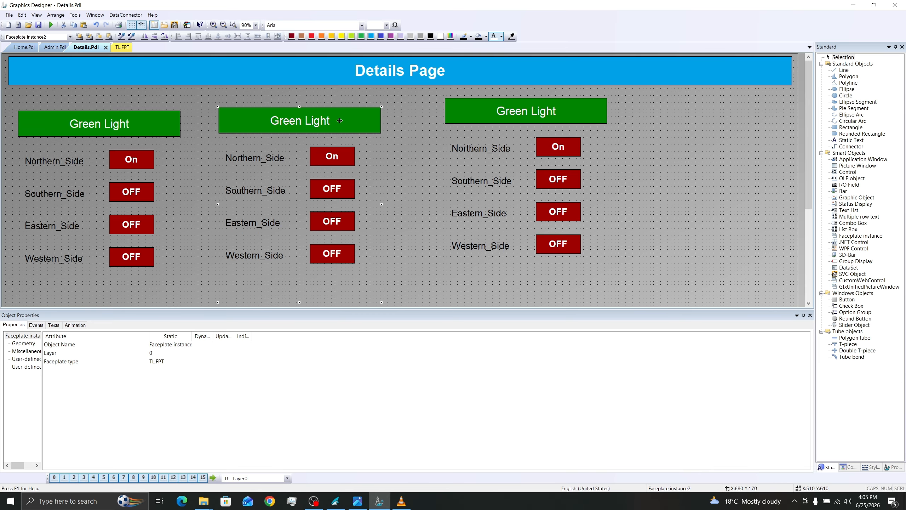
# Set the middle faceplate's header text to "Yellow Light" and its header background to dark yellow.
pyautogui.click(26, 359)
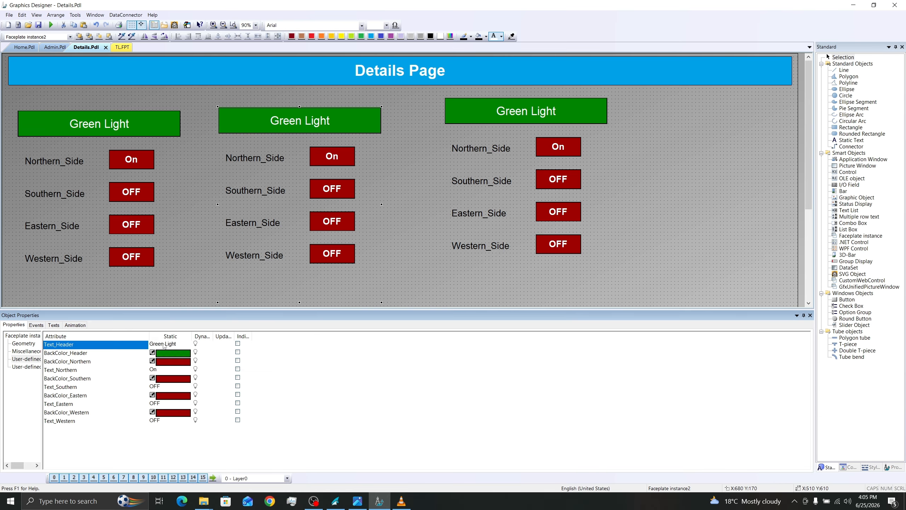
pyautogui.doubleClick(165, 344)
pyautogui.write('Yellow L')
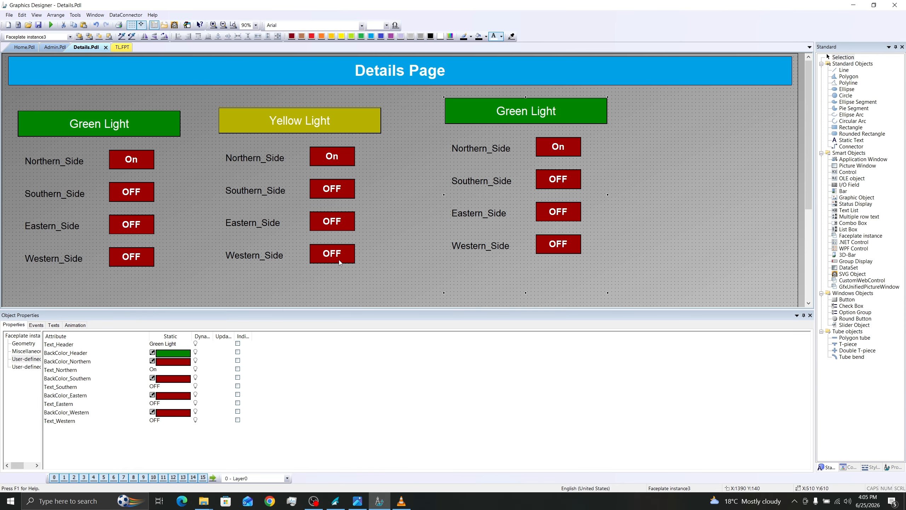
# Set the third faceplate's header text to "Red Light" and its header background to dark red 850000.
pyautogui.doubleClick(178, 347)
pyautogui.write('Red Light')
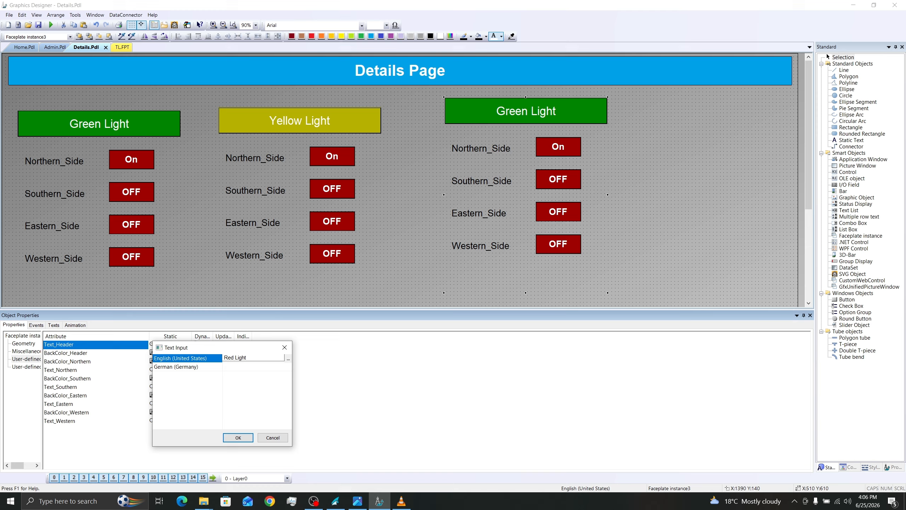
pyautogui.click(238, 437)
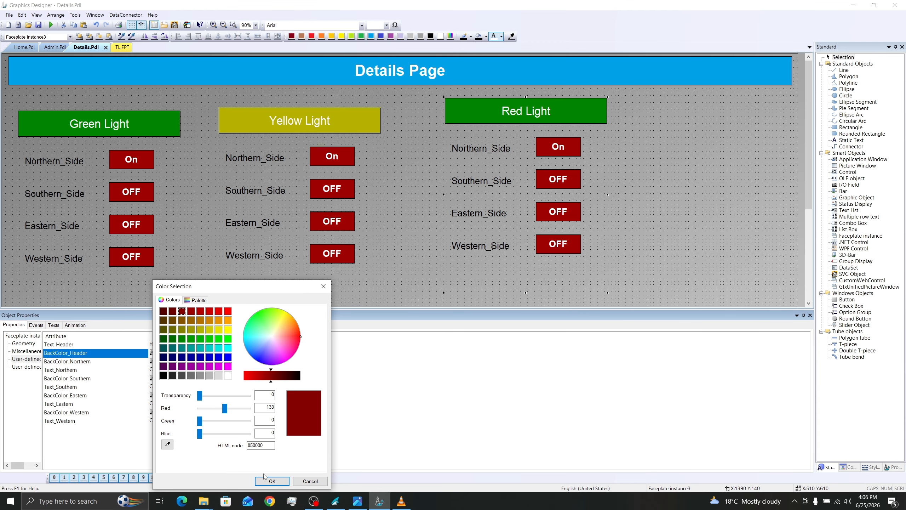
pyautogui.click(270, 479)
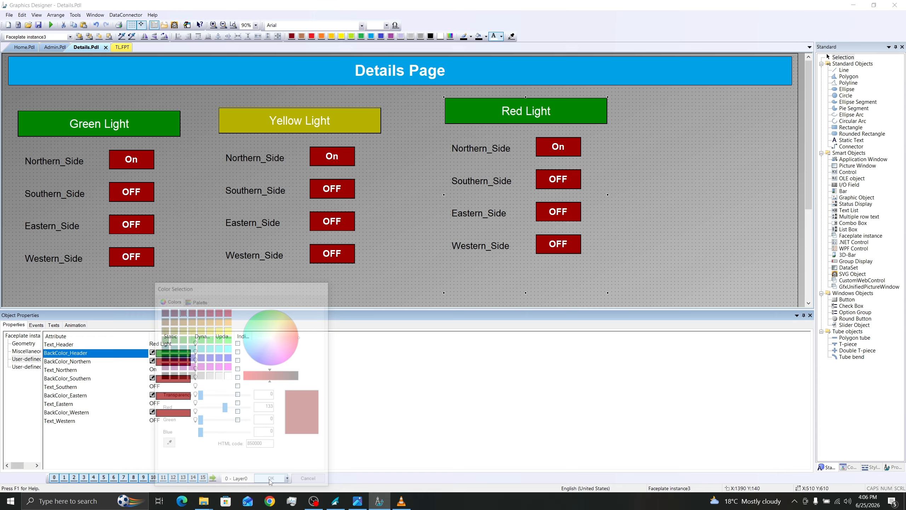
pyautogui.click(350, 419)
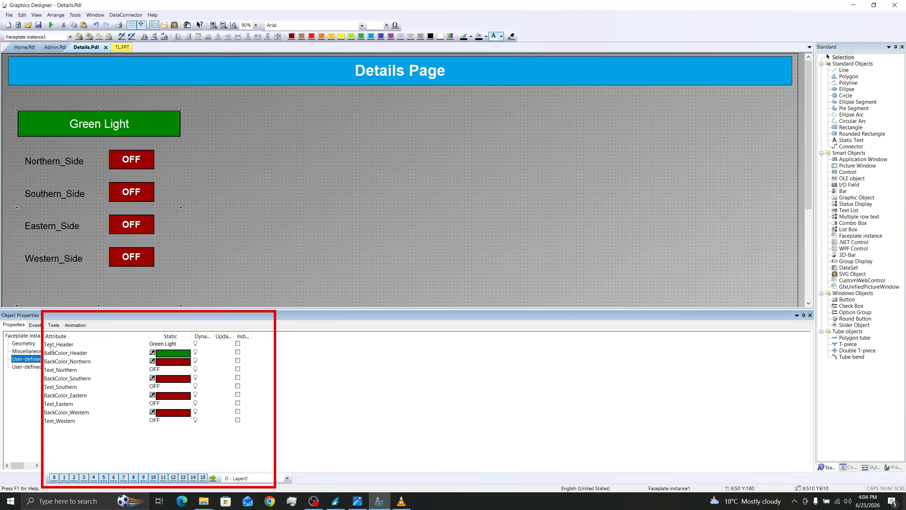
# Inspect the objects offered in the faceplate type configuration of TL.FPT.
pyautogui.click(166, 344)
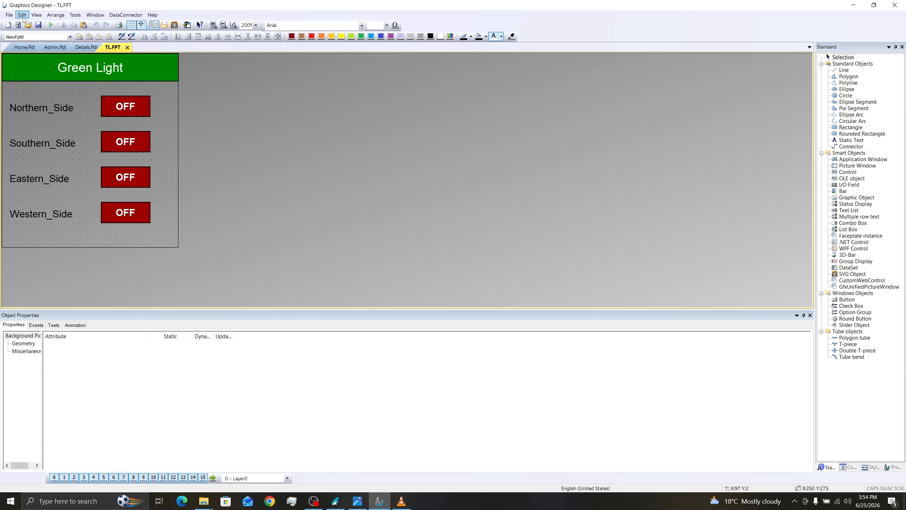
pyautogui.click(22, 15)
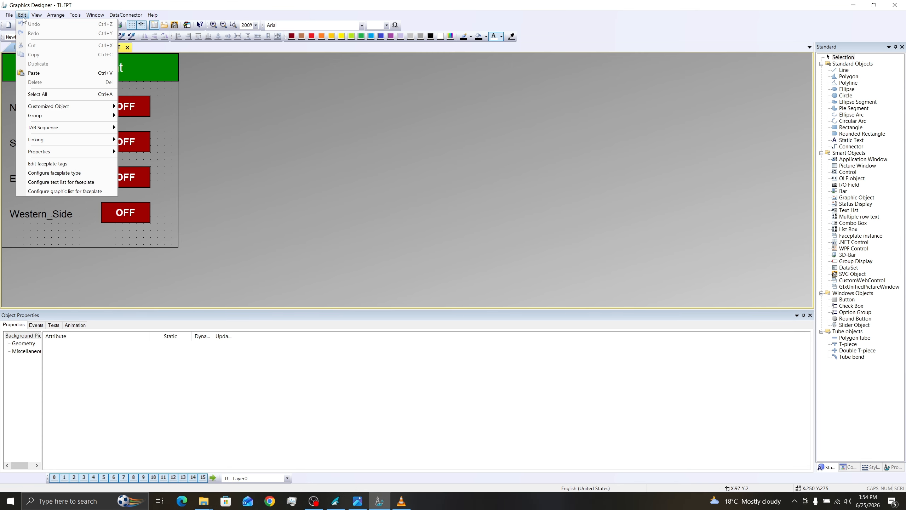
pyautogui.click(67, 173)
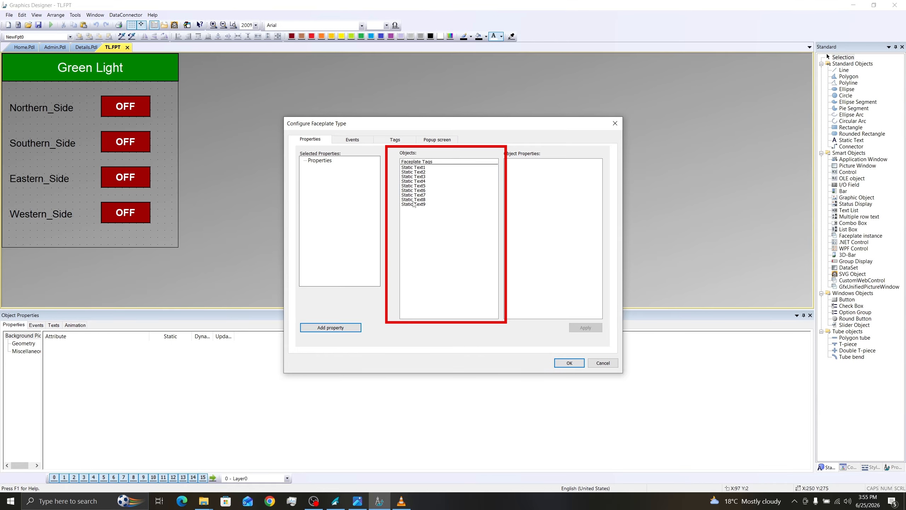
pyautogui.click(615, 123)
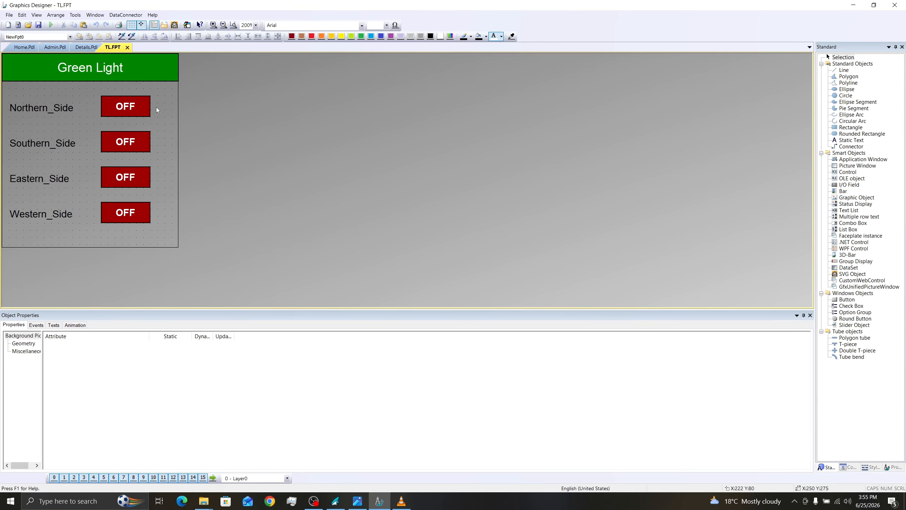
# Rename the Green Light title object in TL.FPT as "Header".
pyautogui.click(145, 71)
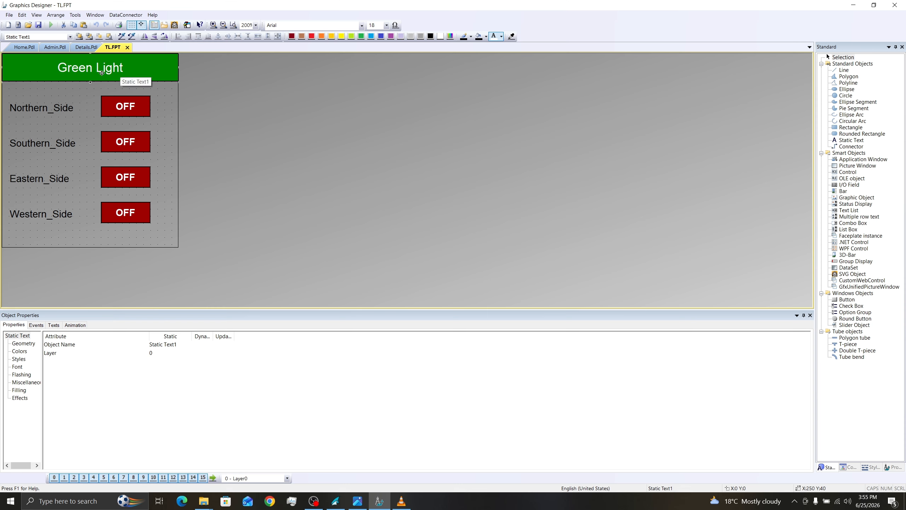
pyautogui.doubleClick(165, 344)
pyautogui.write('Header')
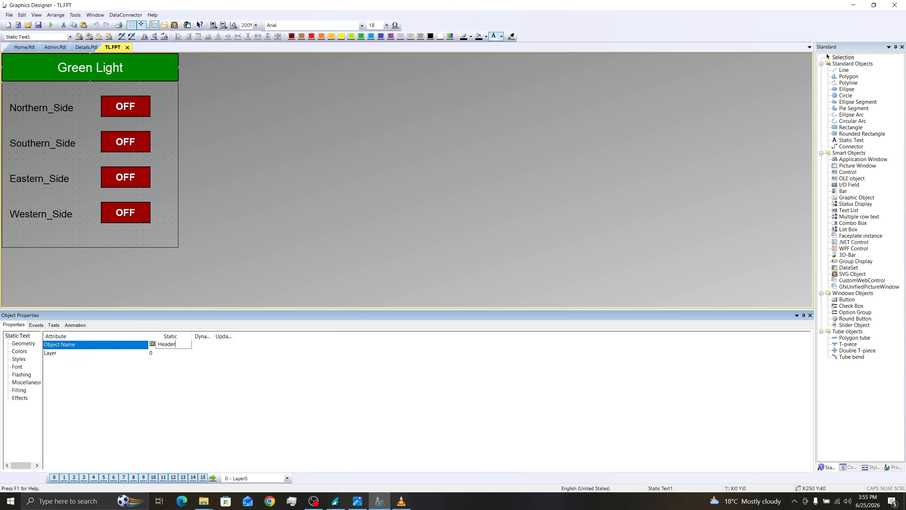
# Rename the OFF box beside Northern_Side as "North_Status".
pyautogui.click(124, 109)
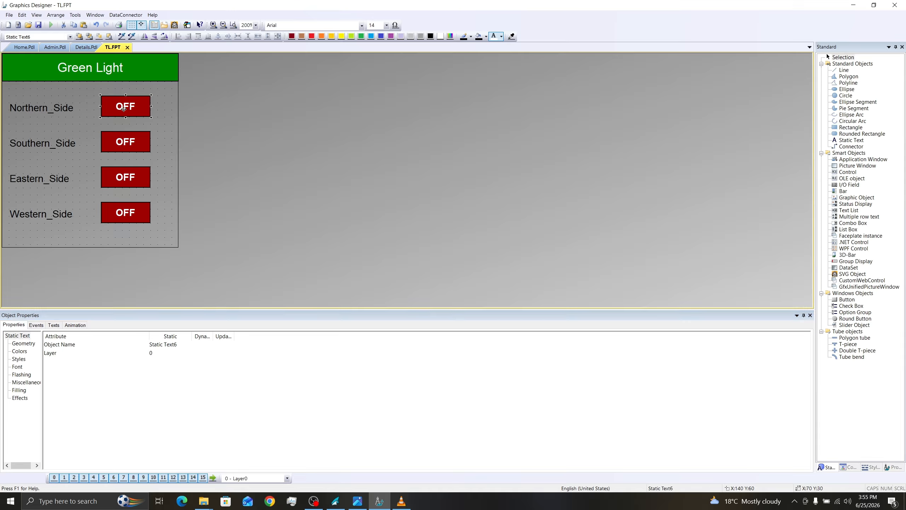
pyautogui.doubleClick(162, 346)
pyautogui.write('No')
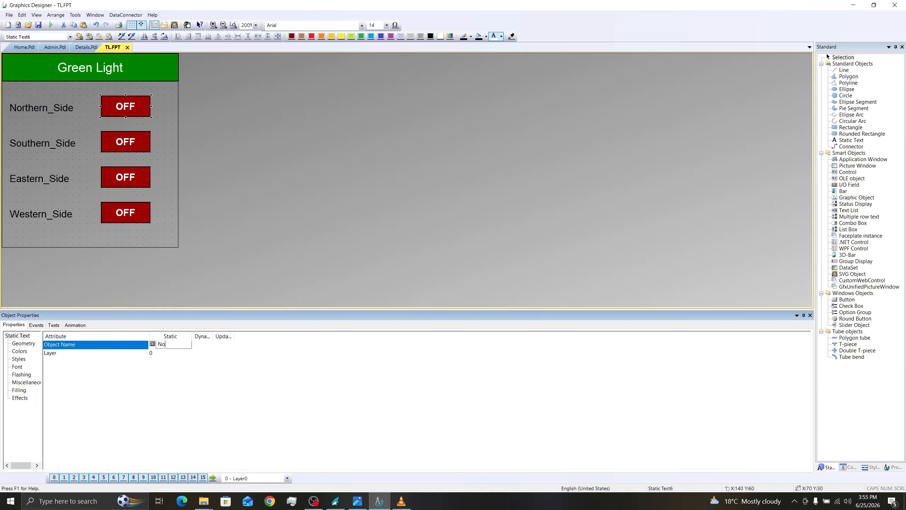
pyautogui.write('rth_Sta')
# Rename the OFF box beside Southern_Side as "south_Status".
pyautogui.click(136, 139)
pyautogui.doubleClick(165, 344)
pyautogui.write('south_Status')
pyautogui.press('Return')
# Rename the OFF box beside Eastern_Side as "Eastern_Satus".
pyautogui.click(128, 177)
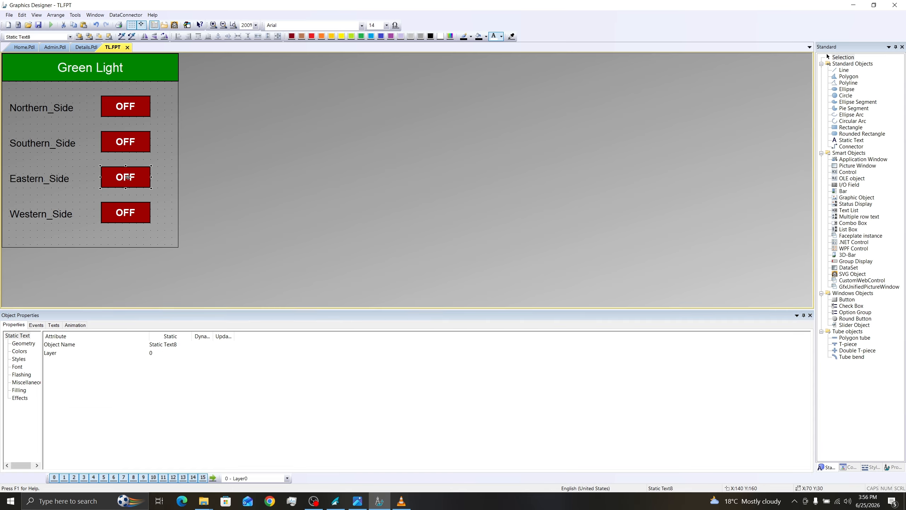
pyautogui.doubleClick(179, 343)
pyautogui.write('Eastern_Satus')
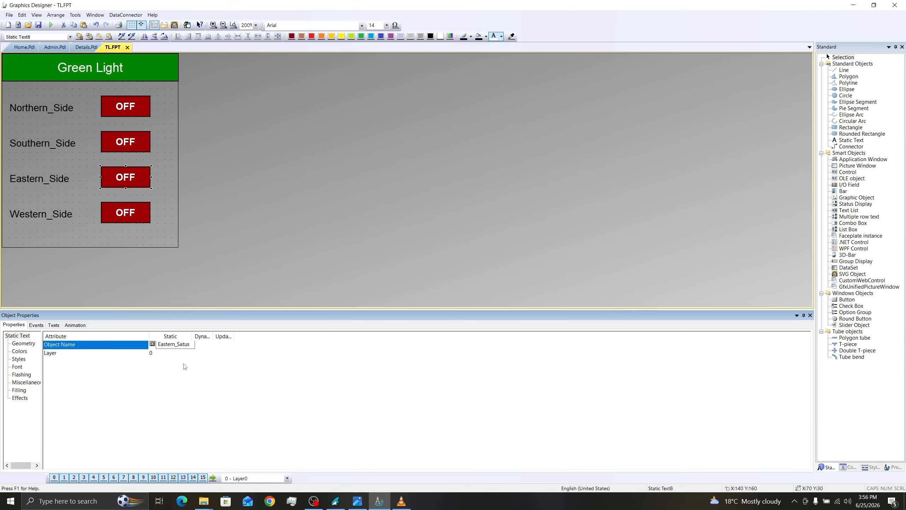
pyautogui.press('Return')
# Rename the OFF box beside Western_Side as "Western_Status".
pyautogui.click(133, 216)
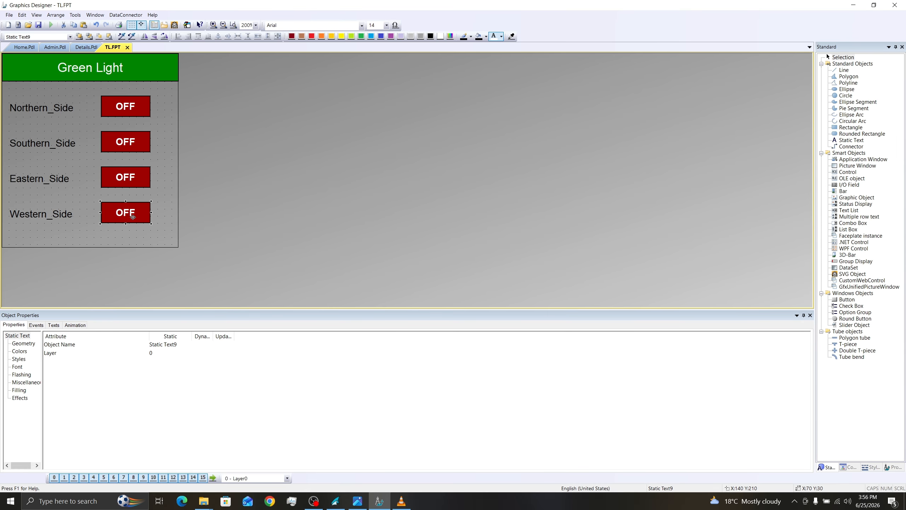
pyautogui.doubleClick(168, 344)
pyautogui.write('Western_Status')
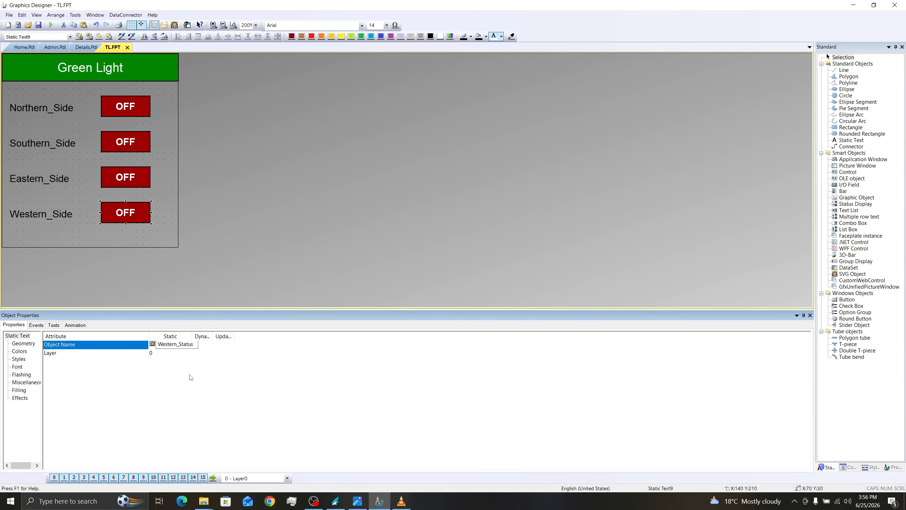
pyautogui.press('Return')
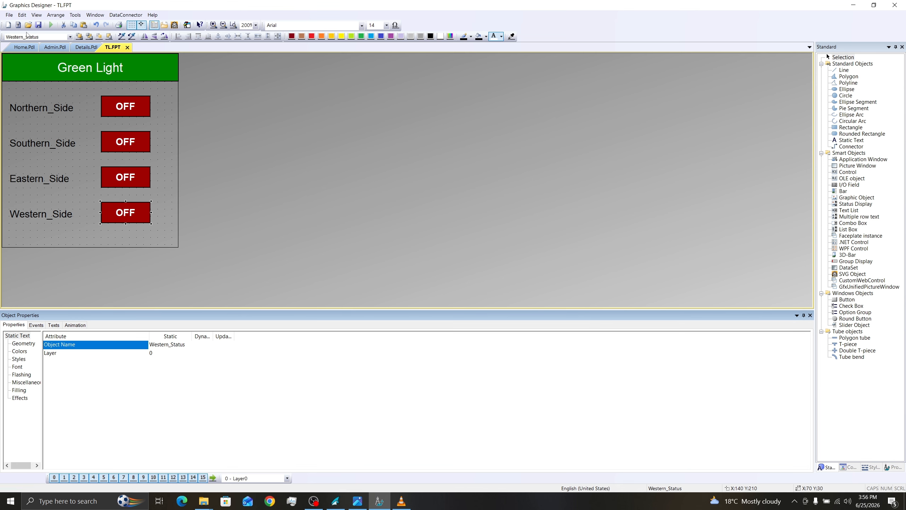
# Open the faceplate type configuration and add the Header object's Text to the selected properties.
pyautogui.click(22, 14)
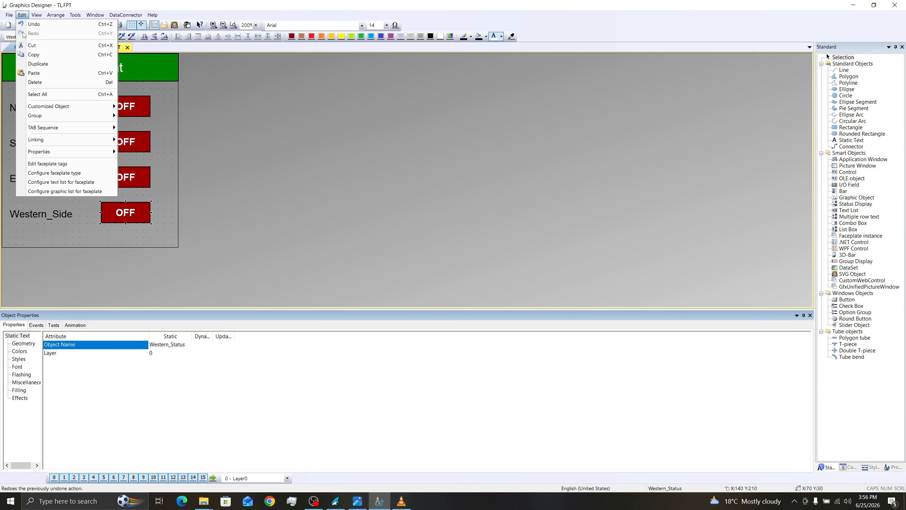
pyautogui.click(49, 173)
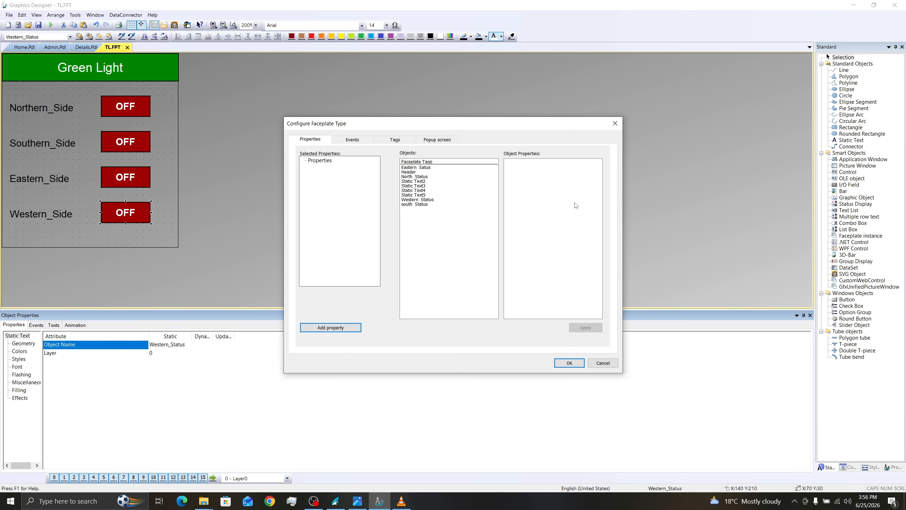
pyautogui.click(418, 172)
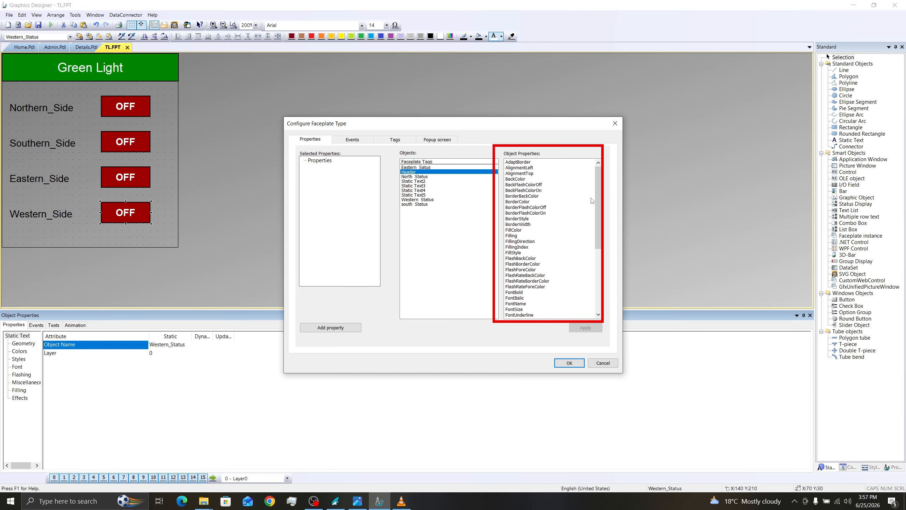
pyautogui.moveTo(599, 187); pyautogui.dragTo(605, 258)
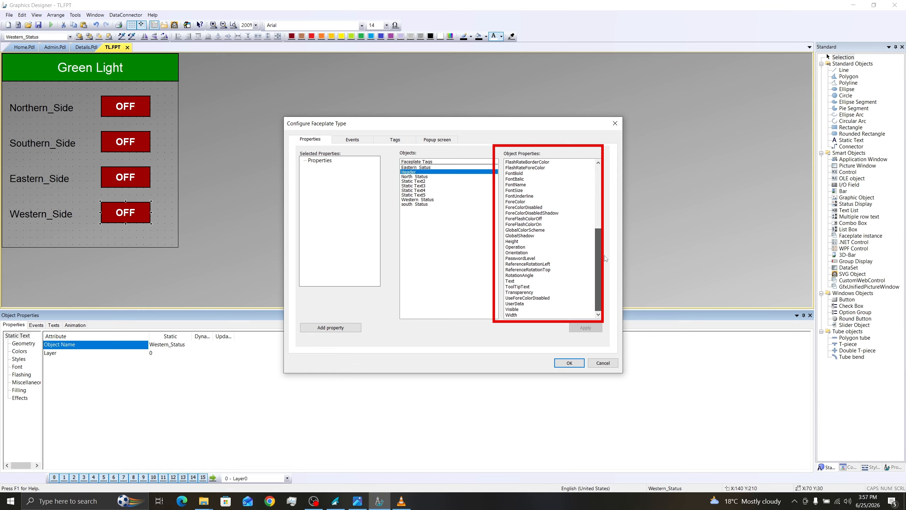
pyautogui.click(514, 281)
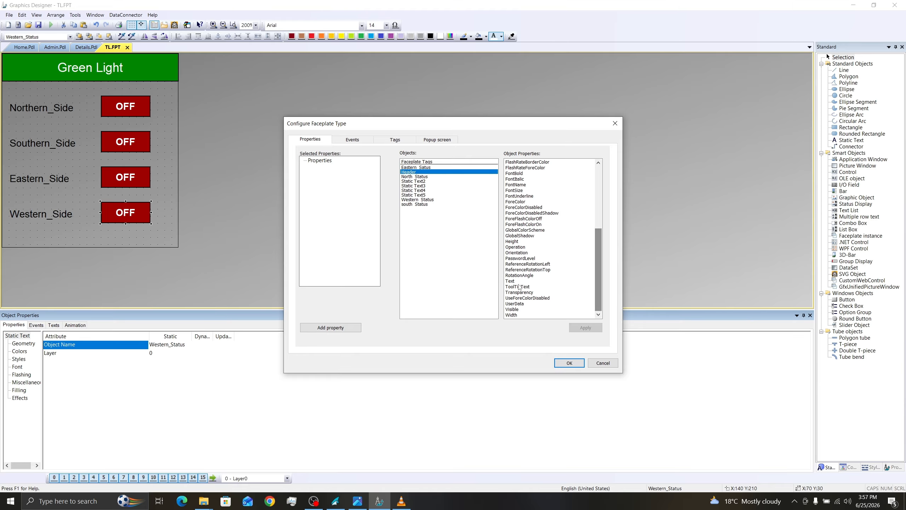
pyautogui.click(513, 282)
pyautogui.moveTo(515, 282)
pyautogui.mouseDown()
pyautogui.moveTo(380, 223)
pyautogui.moveTo(338, 187)
pyautogui.mouseUp()
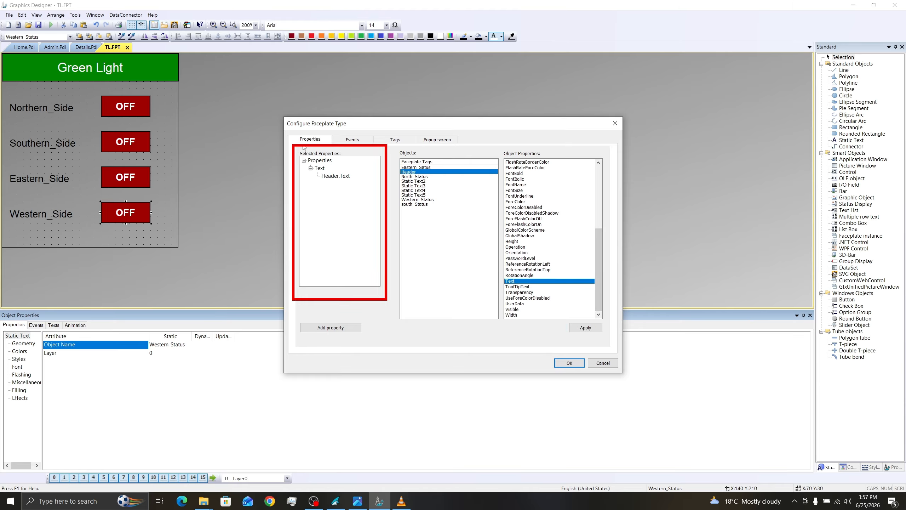
# Add the Header object's BackColor to the faceplate's selected properties.
pyautogui.scroll(7, 549, 214)
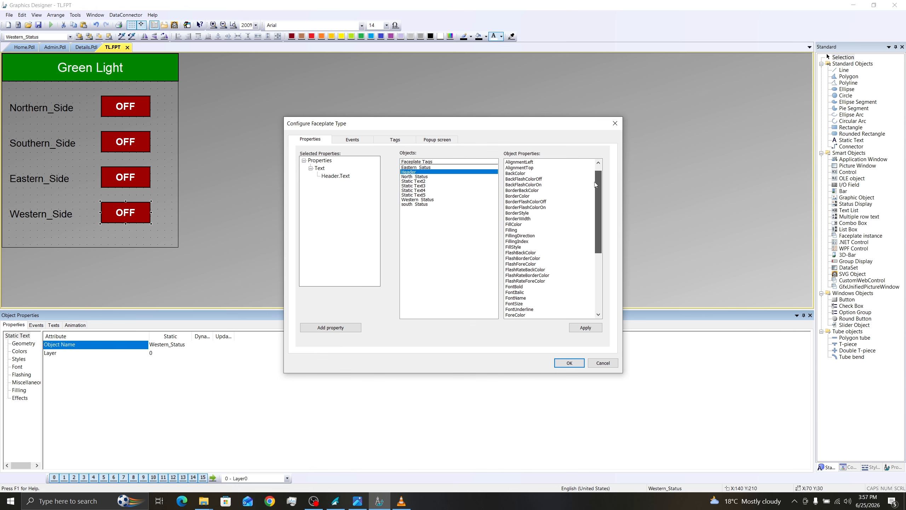
pyautogui.click(516, 179)
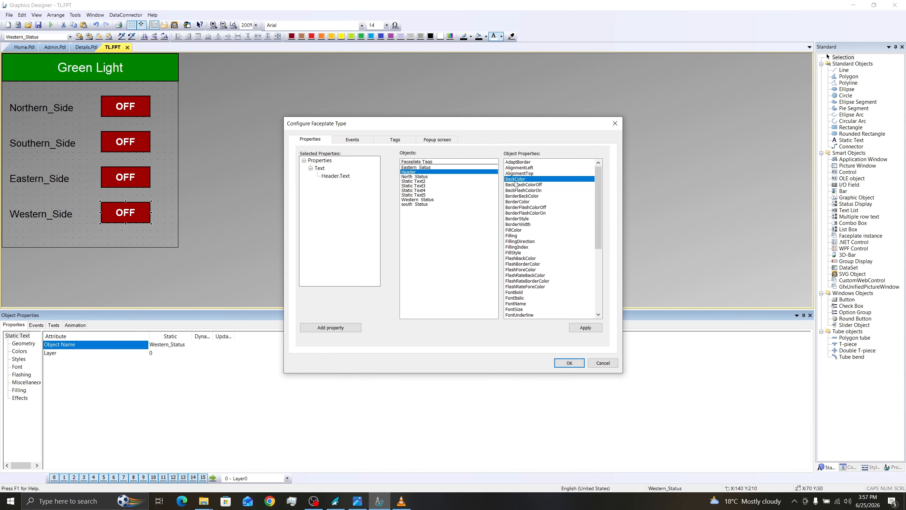
pyautogui.moveTo(517, 183); pyautogui.dragTo(341, 200)
# Rename the Header's selected Text property as "Text_Header".
pyautogui.rightClick(321, 168)
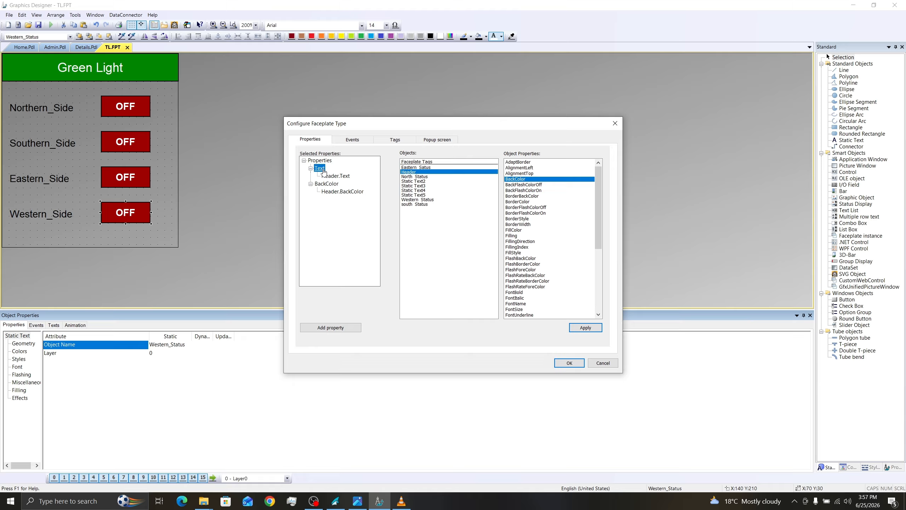
pyautogui.click(339, 175)
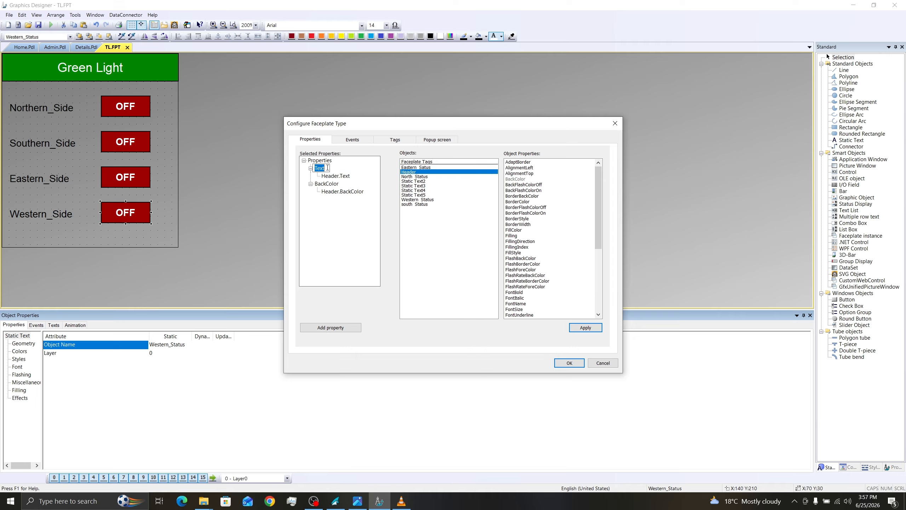
pyautogui.click(327, 168)
pyautogui.write('_Header')
pyautogui.press('Return')
# Rename the Header's selected BackColor property as "BackColor_Header".
pyautogui.rightClick(326, 183)
pyautogui.click(339, 189)
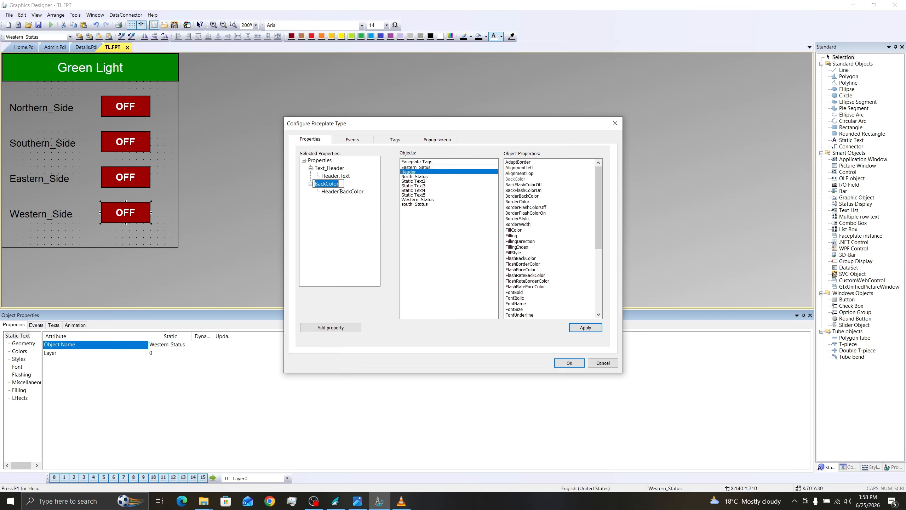
pyautogui.click(339, 184)
pyautogui.write('_Header')
pyautogui.press('Return')
# Add the BackColor and Text of North_Status to the faceplate's selected properties.
pyautogui.click(413, 176)
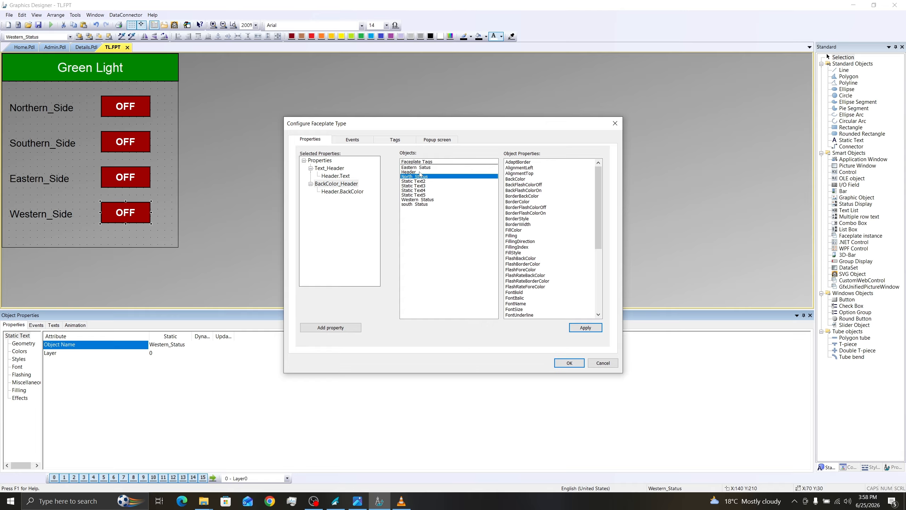
pyautogui.moveTo(514, 179); pyautogui.dragTo(327, 205)
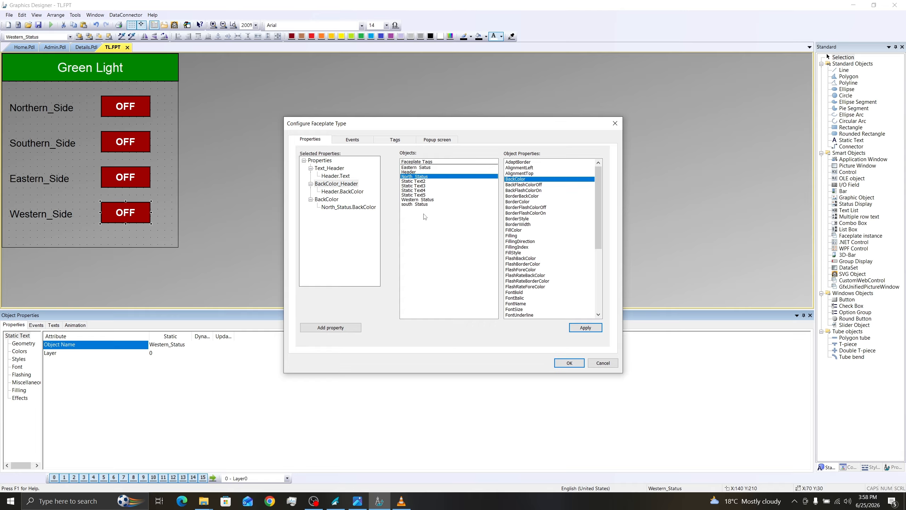
pyautogui.moveTo(598, 191); pyautogui.dragTo(596, 271)
pyautogui.moveTo(515, 281); pyautogui.dragTo(325, 230)
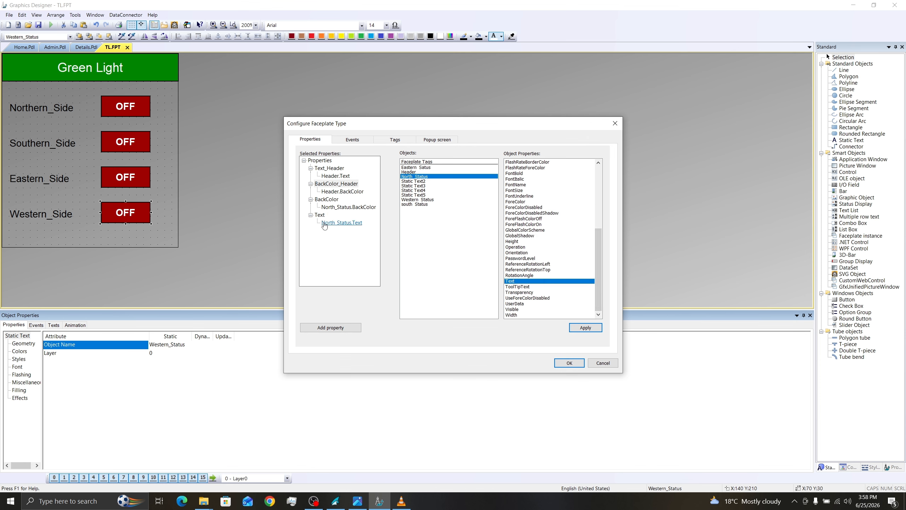
# Rename the BackColor property of North_Status as "BackColor_Northern".
pyautogui.rightClick(334, 200)
pyautogui.click(353, 203)
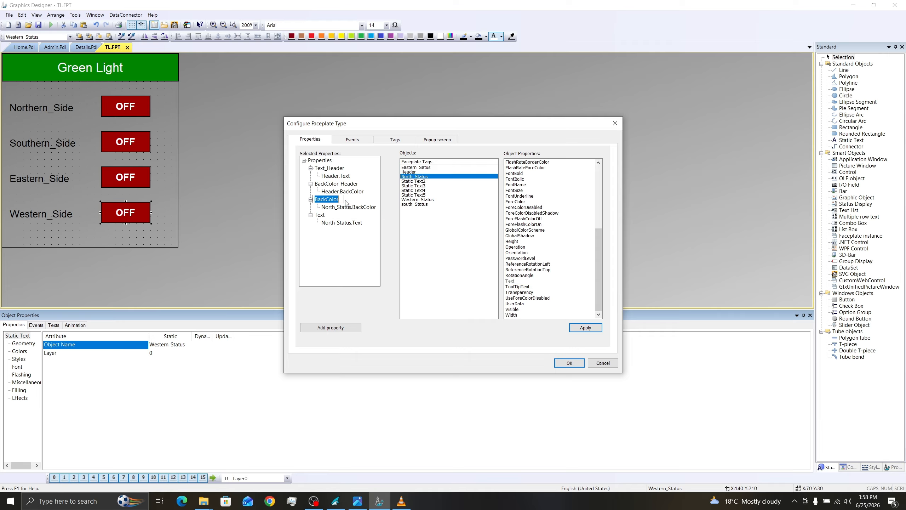
pyautogui.click(341, 199)
pyautogui.write('_N')
pyautogui.write('orthern')
# Rename the Text property of North_Status as "Text_Northern".
pyautogui.rightClick(320, 215)
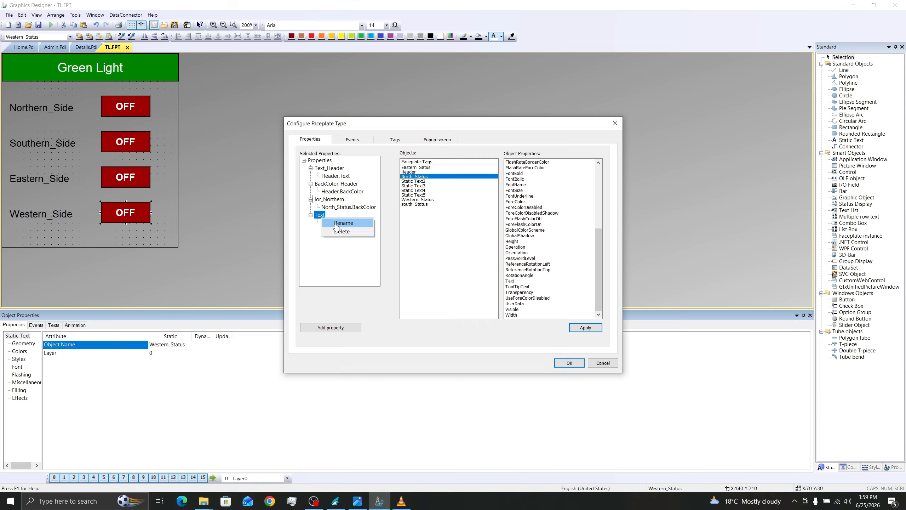
pyautogui.click(342, 222)
pyautogui.write('Text_N')
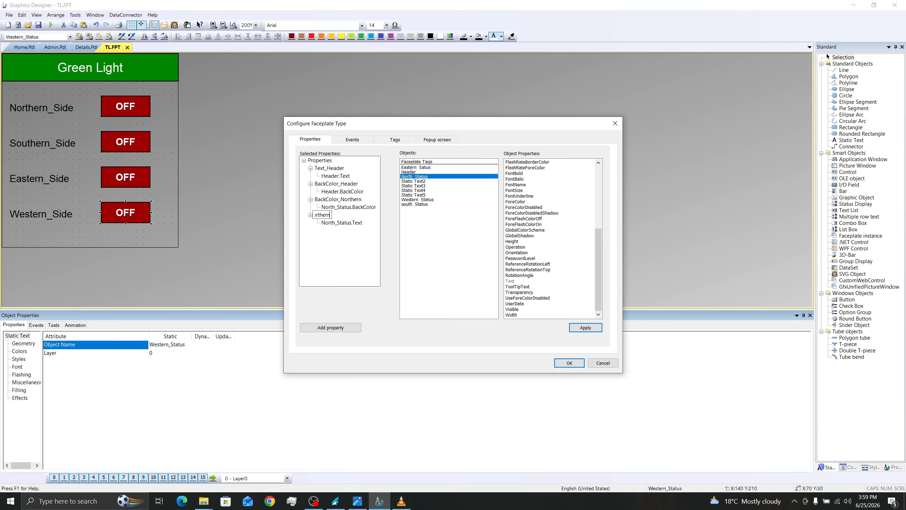
pyautogui.press('Return')
# Add the BorderColor and Text of south_Status to the faceplate's selected properties.
pyautogui.click(426, 204)
pyautogui.moveTo(517, 201); pyautogui.dragTo(353, 241)
pyautogui.scroll(-7, 596, 272)
pyautogui.click(514, 281)
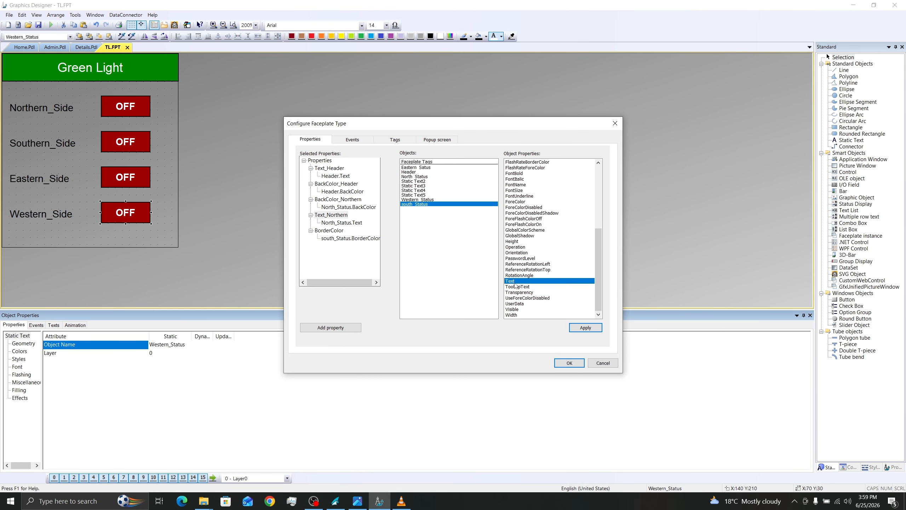
pyautogui.moveTo(514, 284); pyautogui.dragTo(352, 266)
# Replace the selected BorderColor of south_Status with its BackColor, and name the southern properties "BackColor_Southern" and "Text_Southern".
pyautogui.rightClick(327, 230)
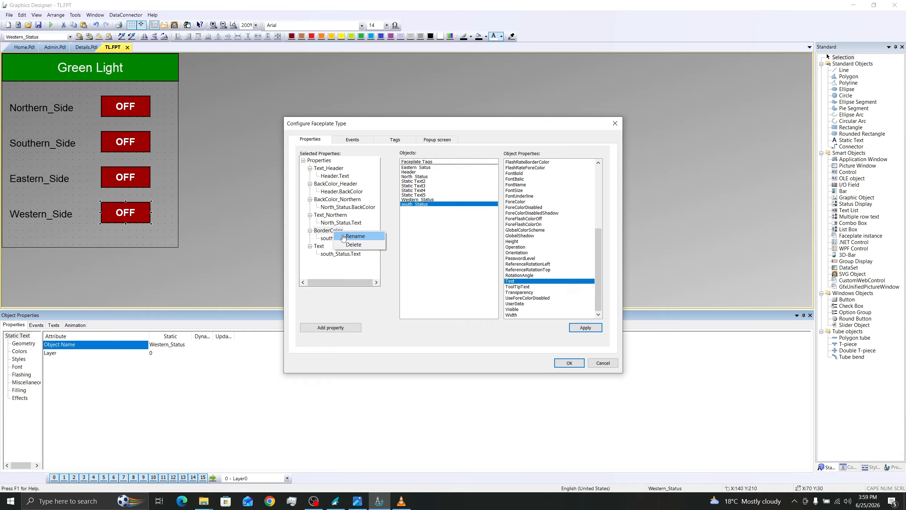
pyautogui.click(345, 238)
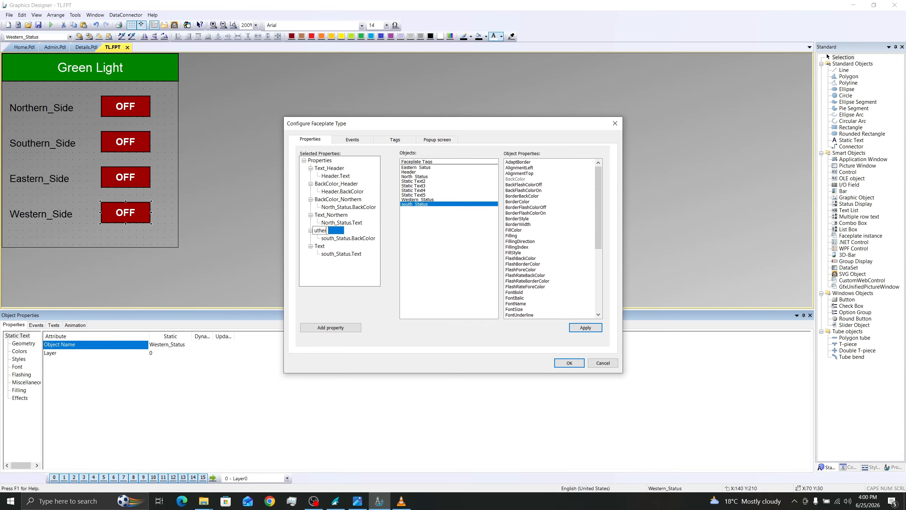
pyautogui.rightClick(331, 246)
pyautogui.press('Escape')
# Add the BackColor and Text of Eastern_Satus to the faceplate's selected properties.
pyautogui.click(416, 167)
pyautogui.moveTo(515, 179); pyautogui.dragTo(348, 245)
pyautogui.scroll(-7, 521, 280)
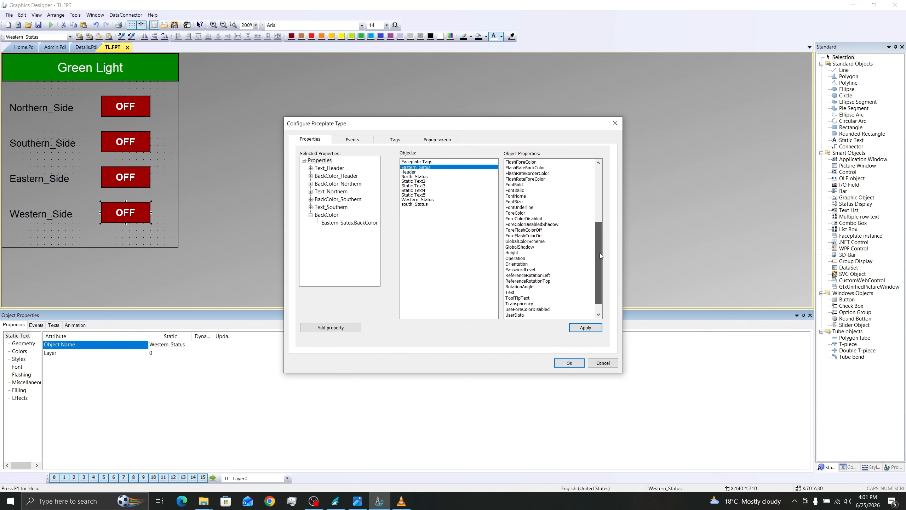
pyautogui.moveTo(514, 288); pyautogui.dragTo(337, 249)
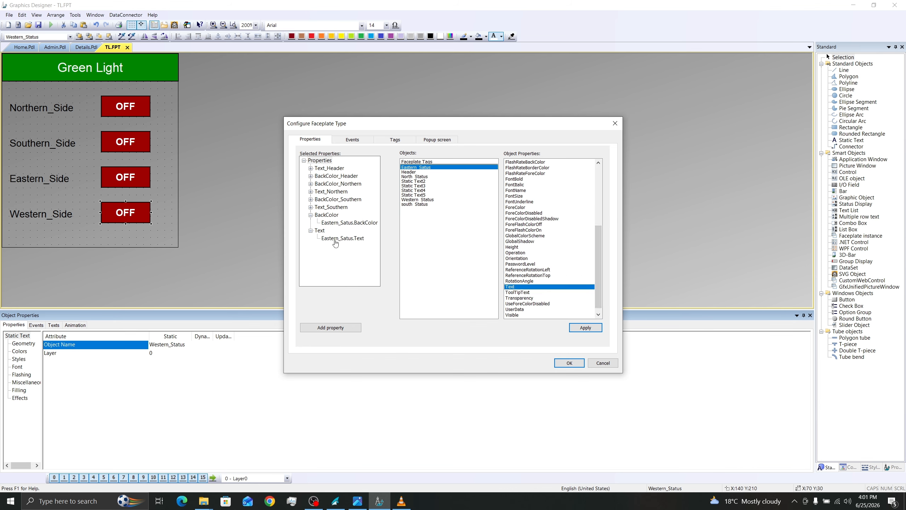
# Rename the BackColor property of Eastern_Satus as "BackColor_Eastern".
pyautogui.rightClick(323, 216)
pyautogui.click(342, 218)
pyautogui.press('Right')
pyautogui.write('_E')
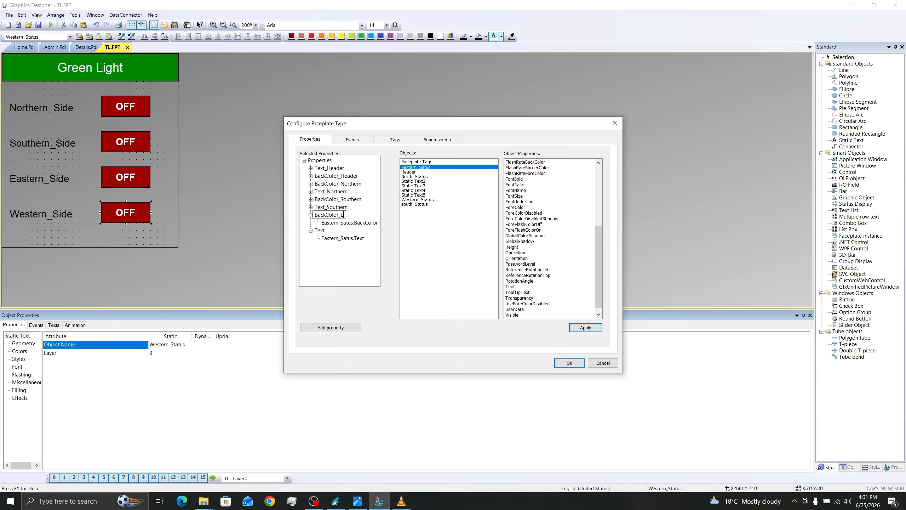
pyautogui.write('astern')
pyautogui.press('Return')
# Rename the Text property of Eastern_Satus as "Text_Eastern".
pyautogui.rightClick(320, 230)
pyautogui.click(341, 234)
pyautogui.press('Right')
pyautogui.write('_Easte')
pyautogui.press('Return')
# Add the BackColor and Text of Western_Status to the faceplate's selected properties.
pyautogui.click(412, 200)
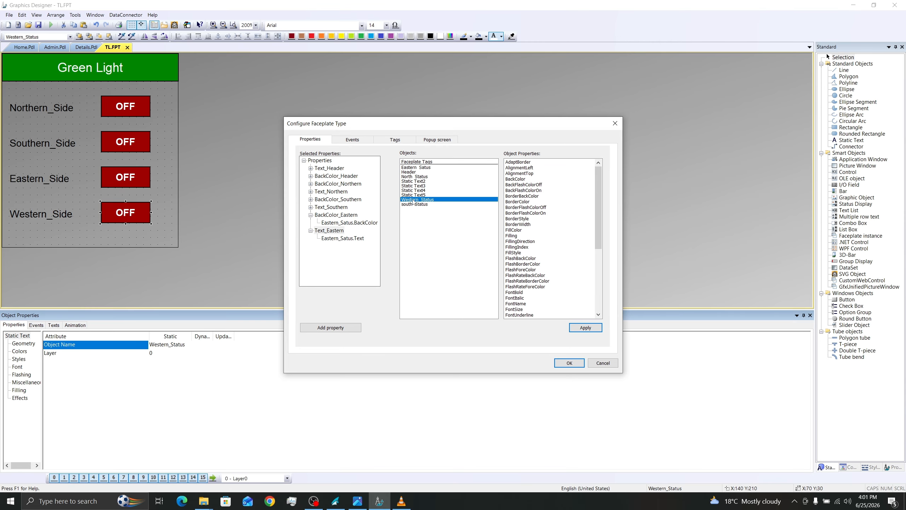
pyautogui.moveTo(515, 179); pyautogui.dragTo(360, 248)
pyautogui.click(597, 282)
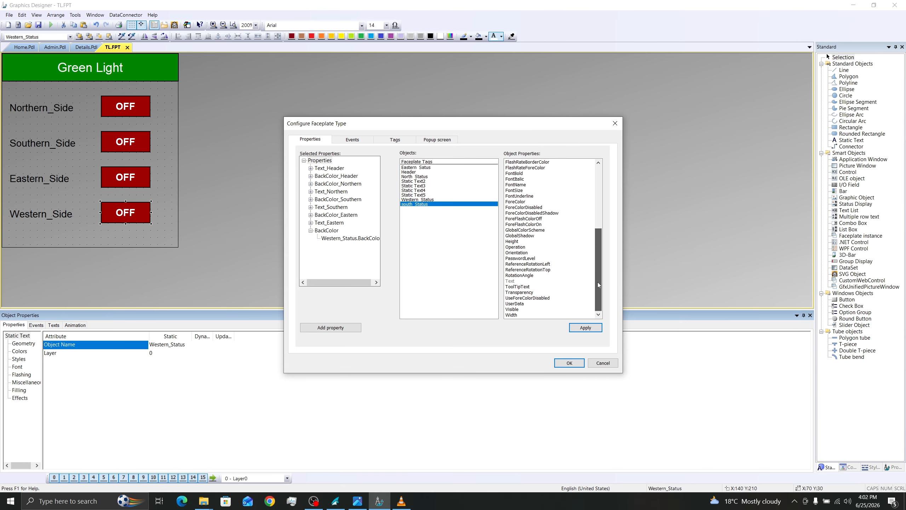
pyautogui.moveTo(514, 287); pyautogui.dragTo(341, 244)
# Rename the Western_Status properties as "BackColor_Western" and "Text_Western".
pyautogui.press('Right')
pyautogui.write('_Western')
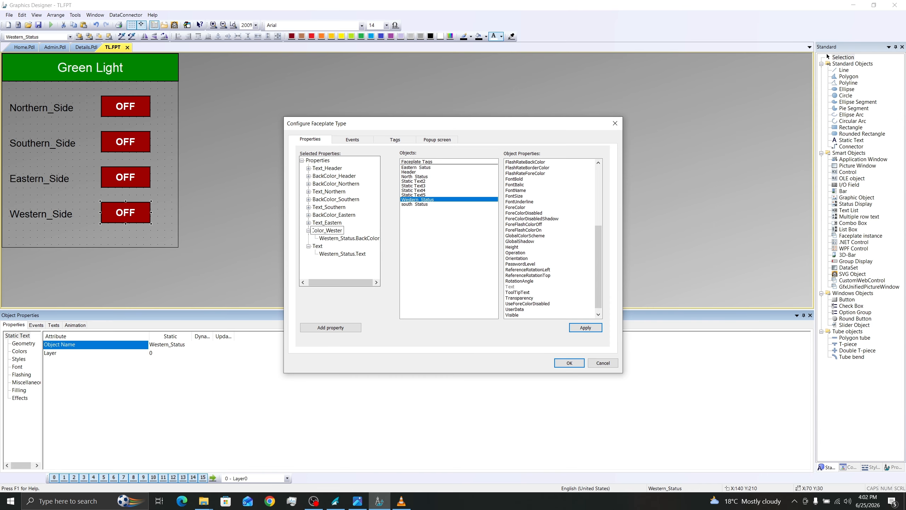
pyautogui.rightClick(317, 247)
pyautogui.click(338, 254)
pyautogui.press('Right')
pyautogui.write('_Western')
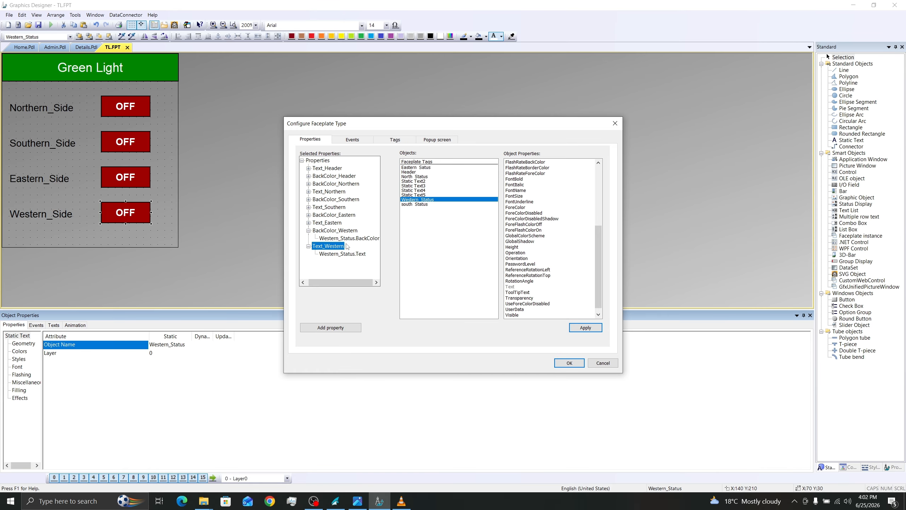
pyautogui.press('Return')
# Apply the faceplate type configuration, accept the change to the type, and save TL.FPT.
pyautogui.click(597, 328)
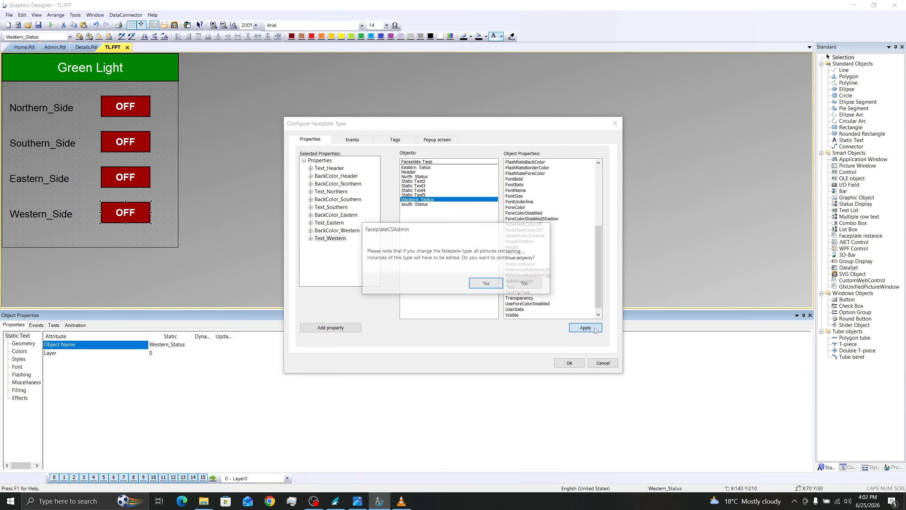
pyautogui.click(485, 287)
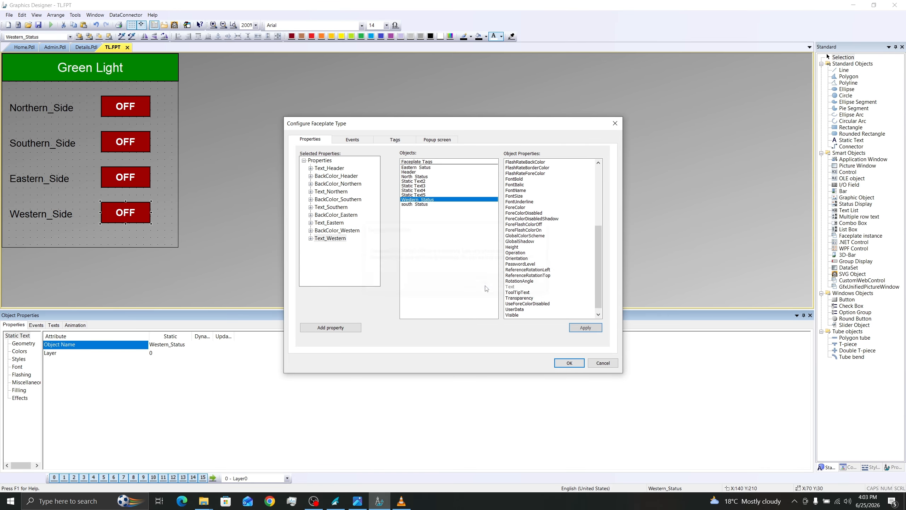
pyautogui.click(570, 362)
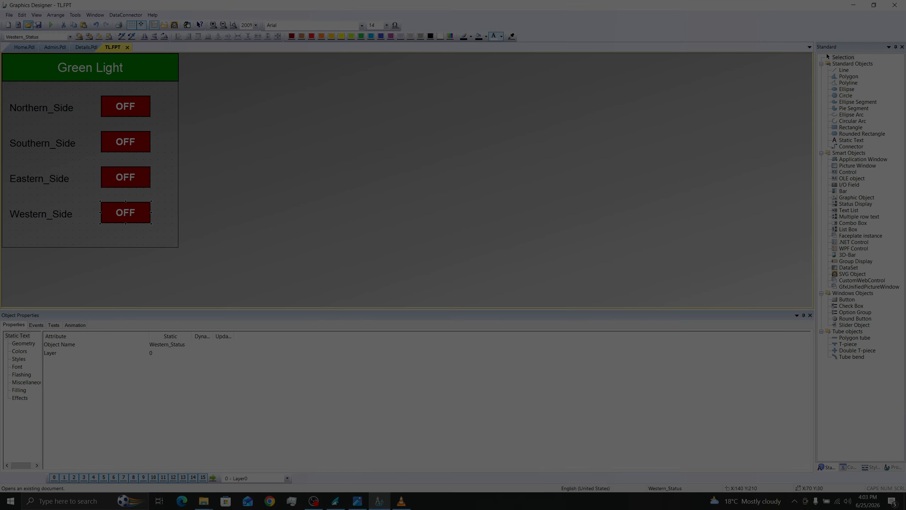
pyautogui.click(40, 28)
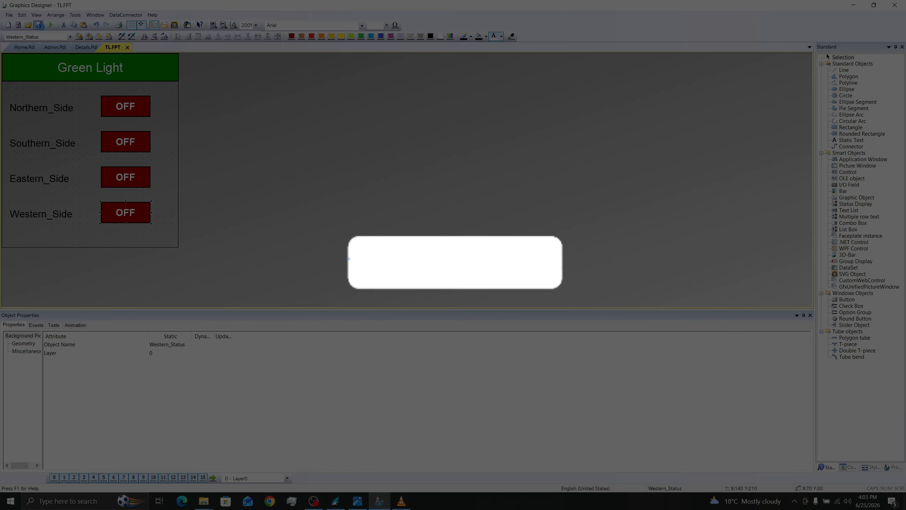
# Insert a faceplate instance of TL.FPT below the title banner on the Details.Pdl picture.
pyautogui.click(85, 47)
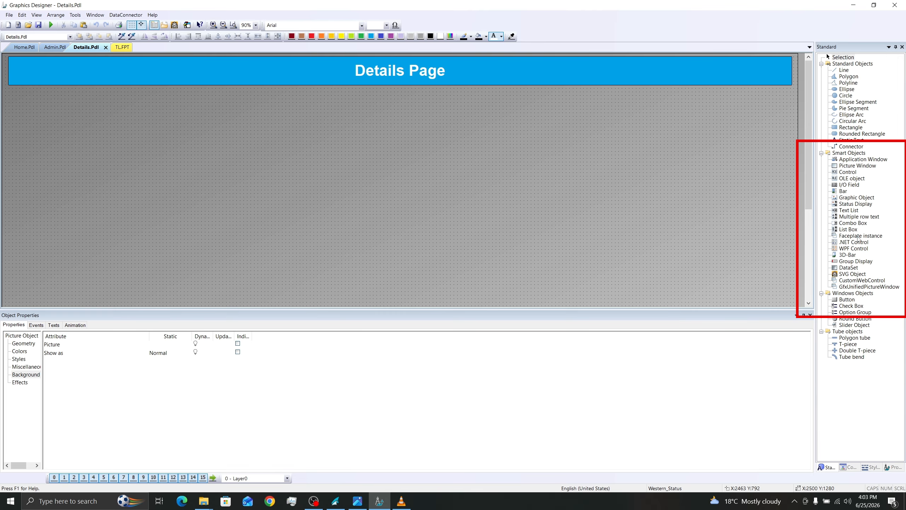
pyautogui.click(857, 238)
pyautogui.click(108, 142)
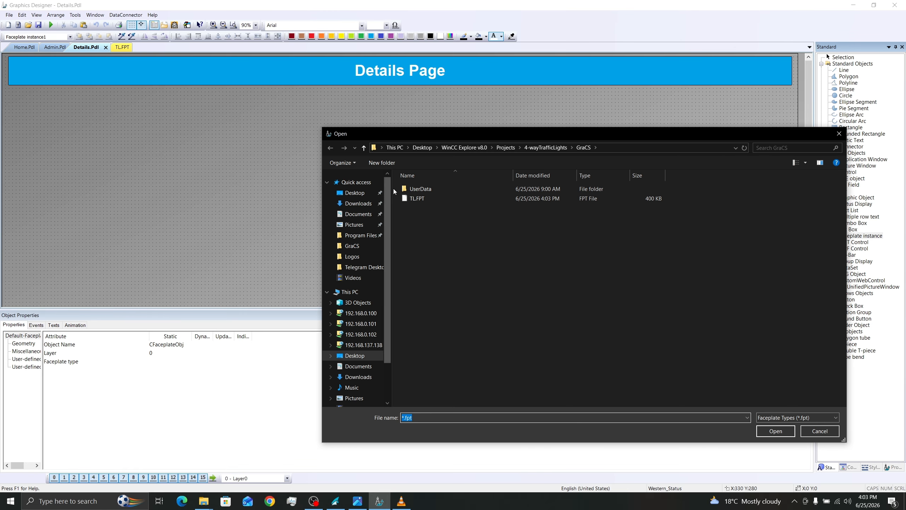
pyautogui.click(411, 199)
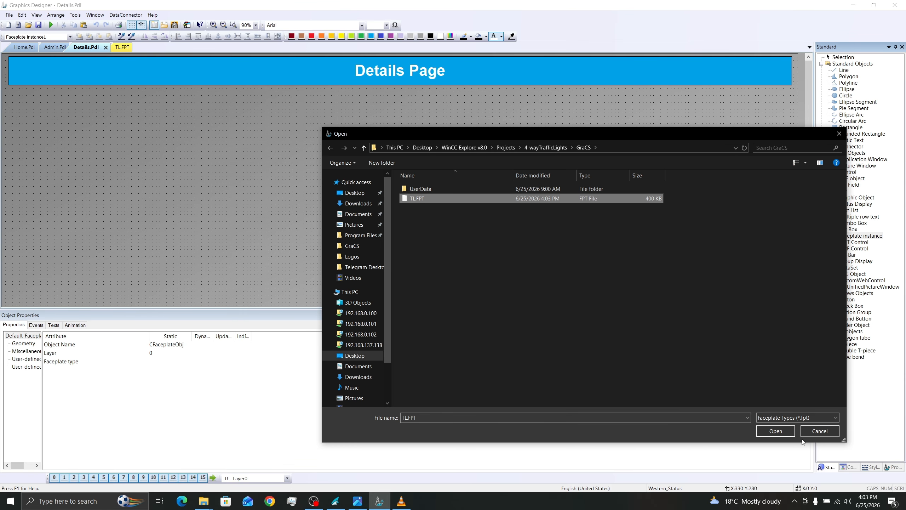
pyautogui.click(775, 431)
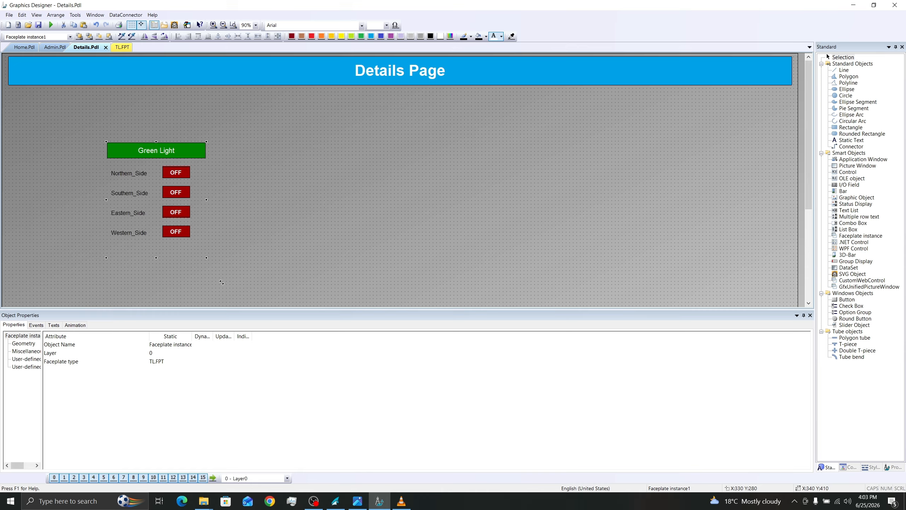
# Enlarge the faceplate instance to about 510 by 610 at X 50, Y 180, and display its user-defined properties.
pyautogui.moveTo(221, 282); pyautogui.dragTo(268, 335)
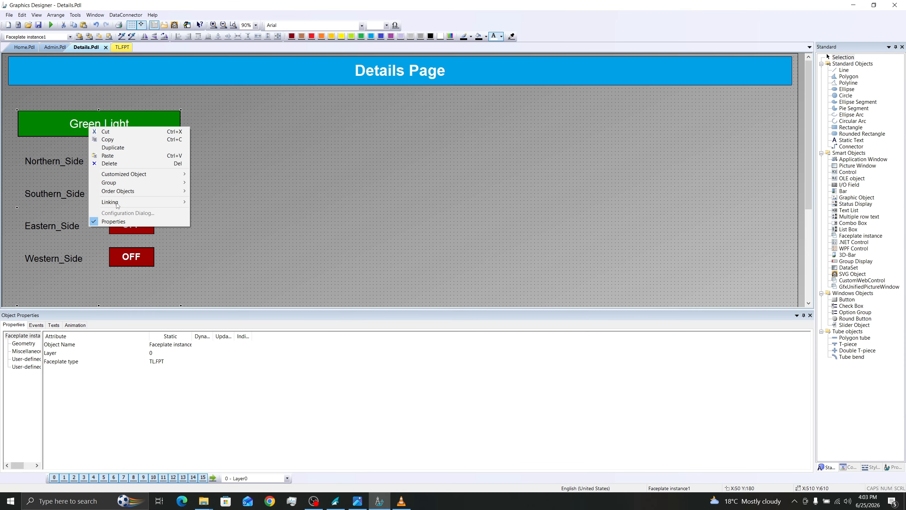
pyautogui.click(75, 386)
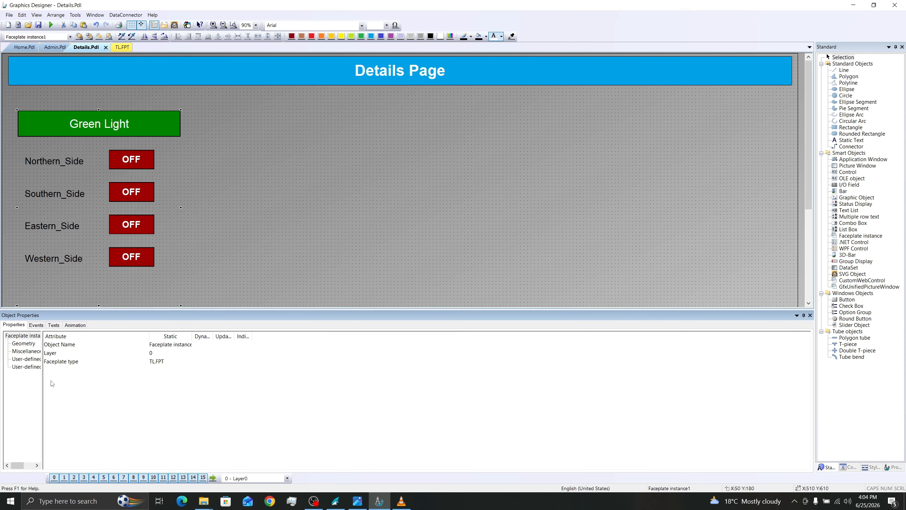
pyautogui.click(24, 359)
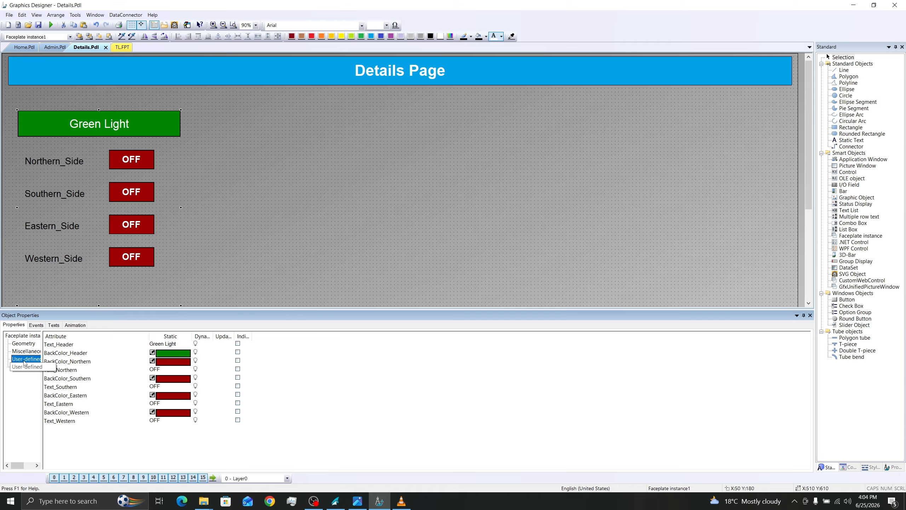
# Try the header text "Red Light" and a dark red header background on the faceplate instance.
pyautogui.doubleClick(166, 344)
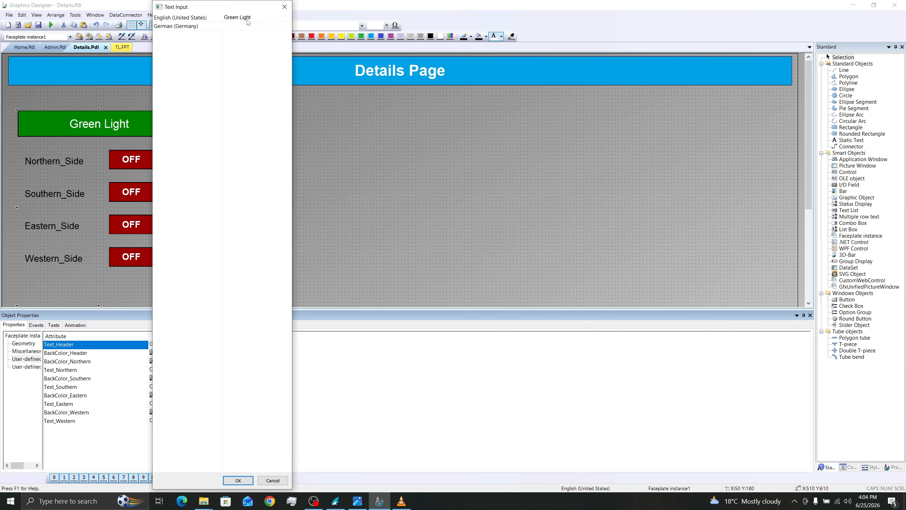
pyautogui.click(247, 17)
pyautogui.hotkey('ctrl', 'a')
pyautogui.write('R')
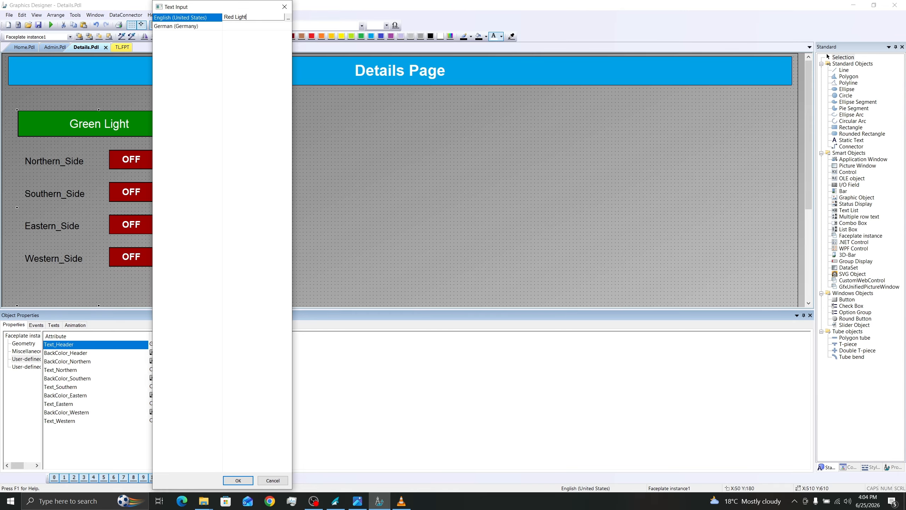
pyautogui.click(237, 480)
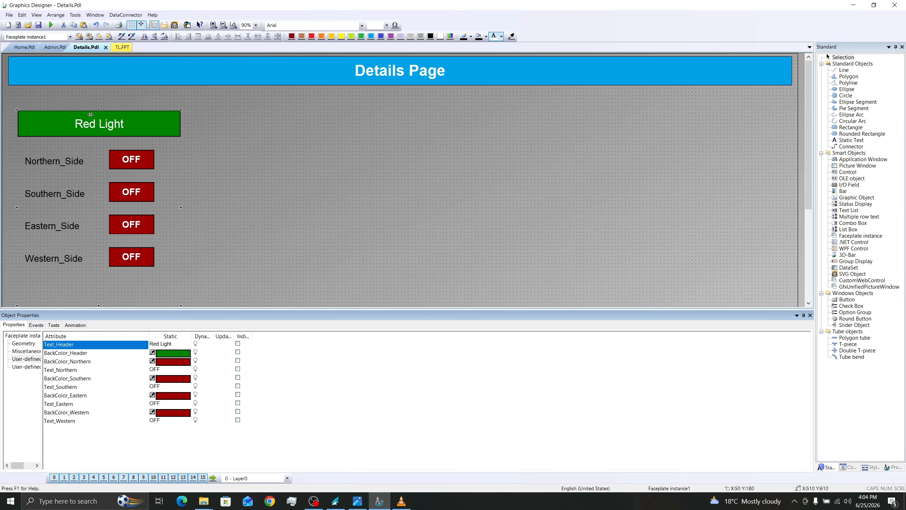
pyautogui.doubleClick(166, 353)
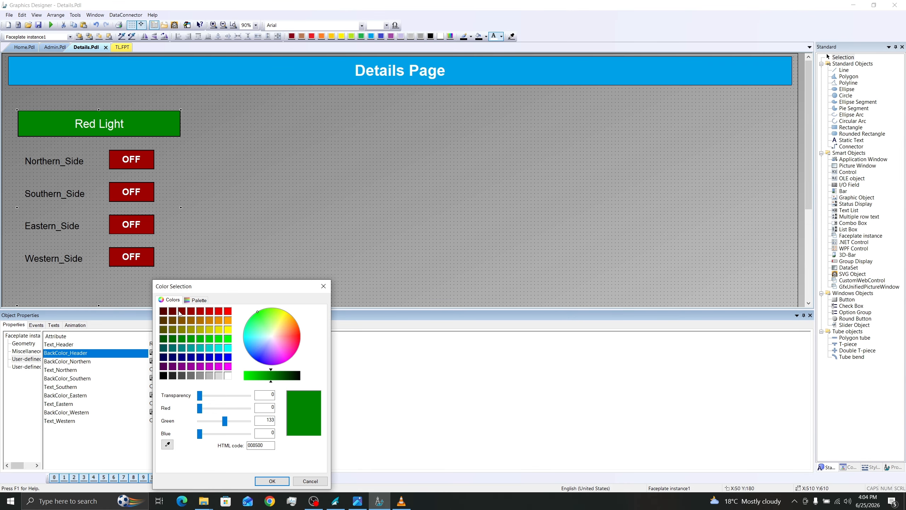
pyautogui.click(180, 314)
pyautogui.click(272, 480)
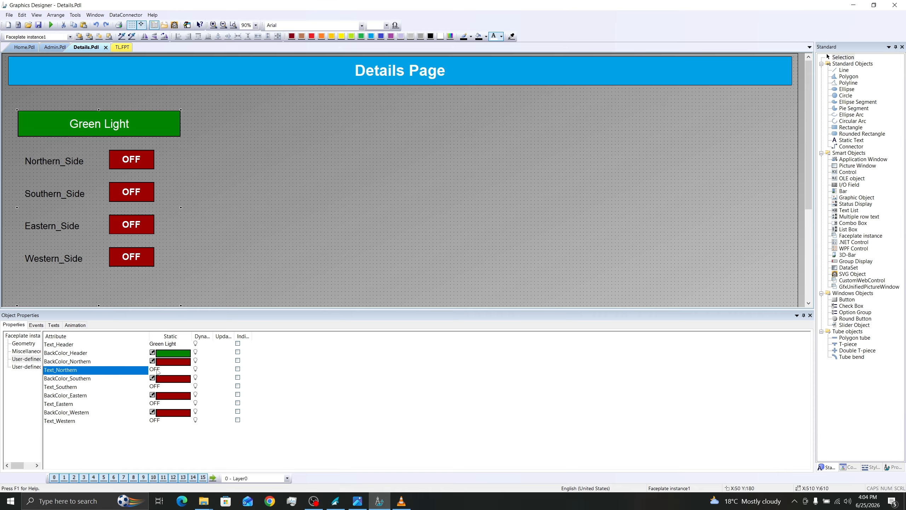
# Set the faceplate instance's Text_Northern property to "On".
pyautogui.doubleClick(156, 370)
pyautogui.write('O')
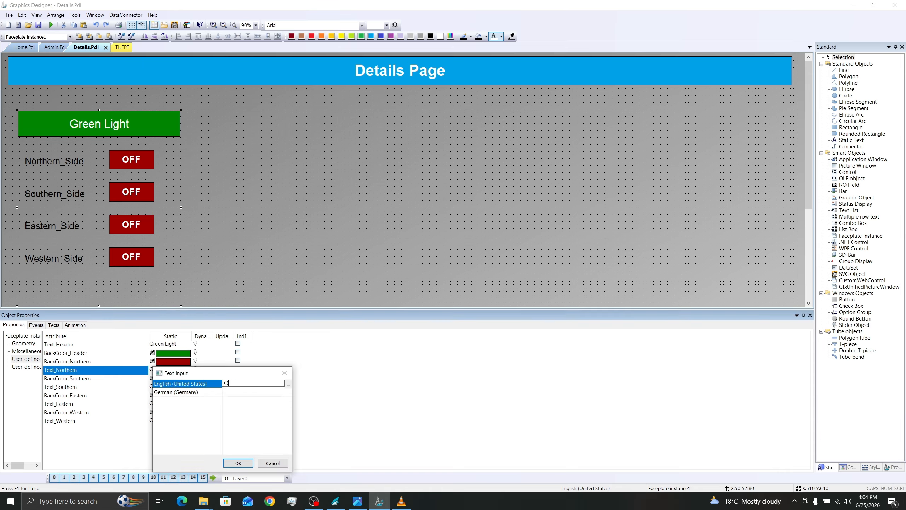
pyautogui.write('n')
pyautogui.press('Return')
# Try the green 00B500 for the instance's BackColor_Northern, and undo that color change.
pyautogui.doubleClick(173, 361)
pyautogui.click(200, 338)
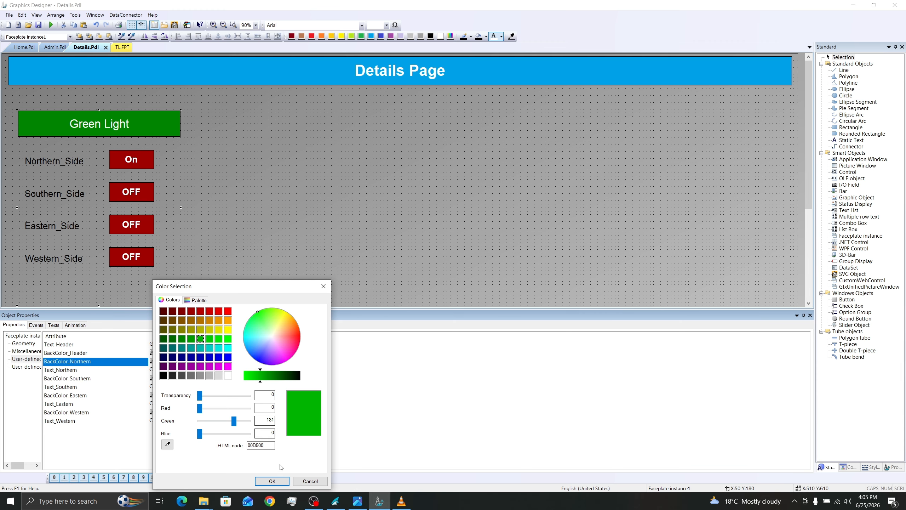
pyautogui.click(272, 480)
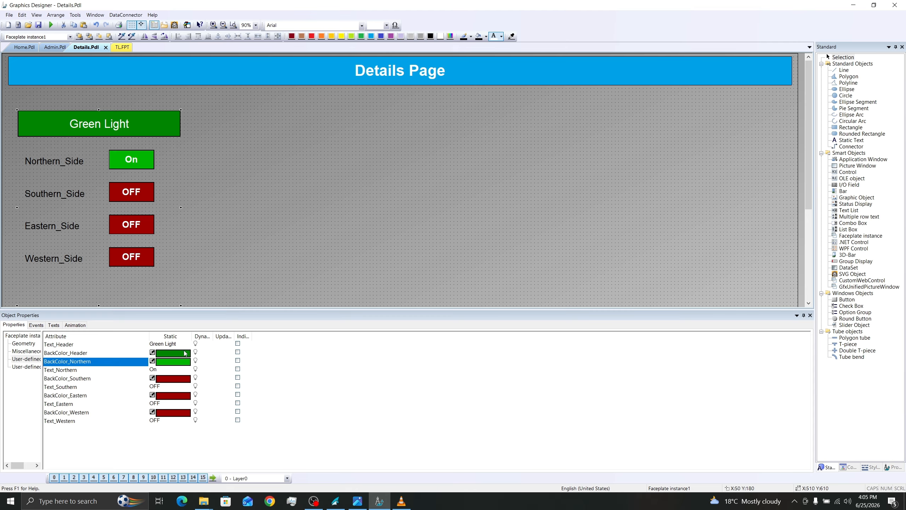
pyautogui.hotkey('ctrl', 'z')
# Paste two copies of the Green Light faceplate instance and place them in a row beside the original.
pyautogui.hotkey('ctrl', 'v')
pyautogui.moveTo(141, 134)
pyautogui.mouseDown()
pyautogui.moveTo(305, 156)
pyautogui.moveTo(333, 126)
pyautogui.moveTo(555, 112)
pyautogui.mouseUp()
pyautogui.hotkey('ctrl', 'v')
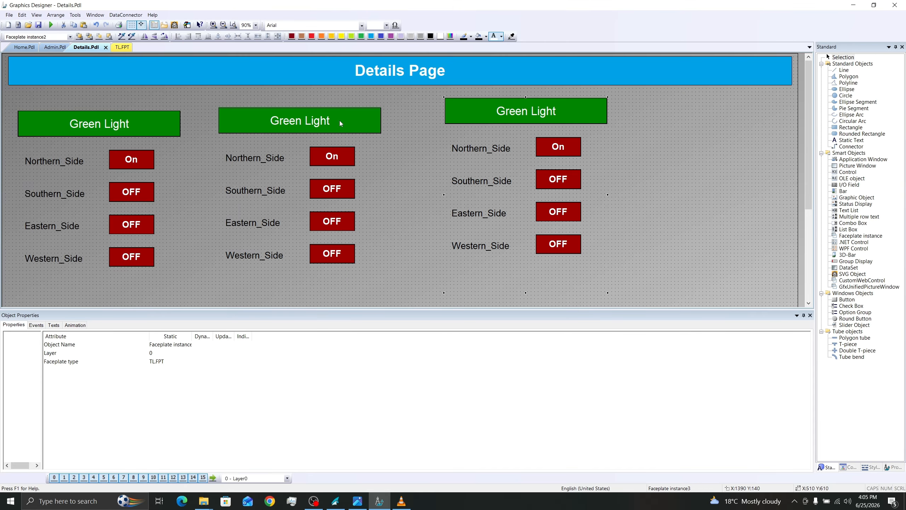
# Set the header text of the middle faceplate instance to "Yellow Light".
pyautogui.click(339, 120)
pyautogui.click(26, 358)
pyautogui.click(161, 345)
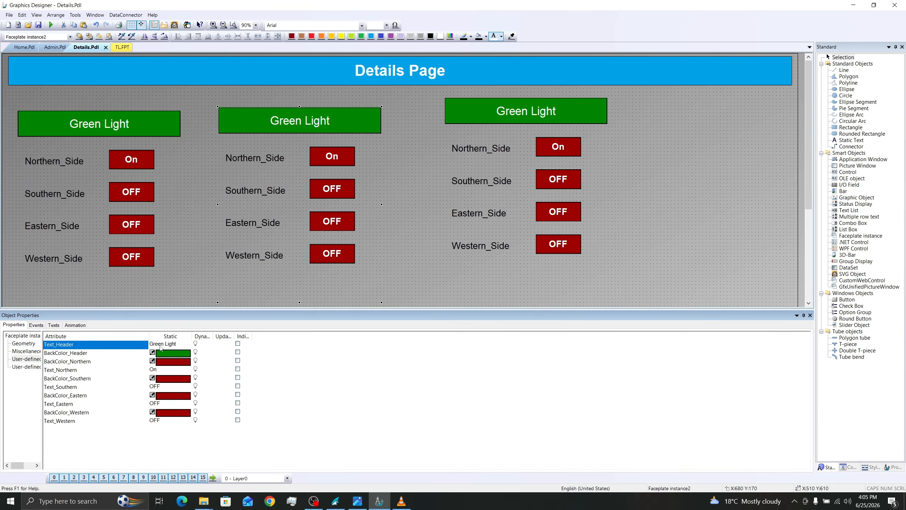
pyautogui.doubleClick(160, 344)
pyautogui.click(248, 359)
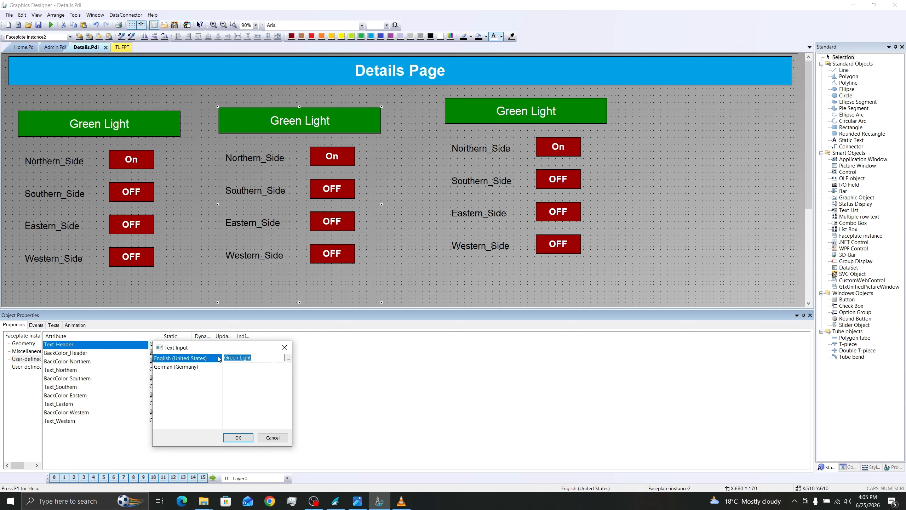
pyautogui.write('Yellow')
pyautogui.click(238, 437)
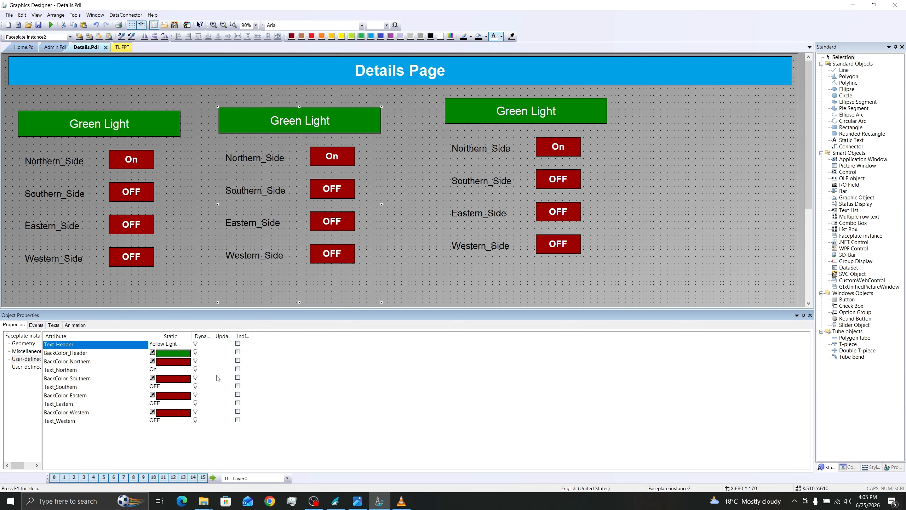
# Set the BackColor_Header of the Yellow Light faceplate instance to dark yellow.
pyautogui.doubleClick(168, 352)
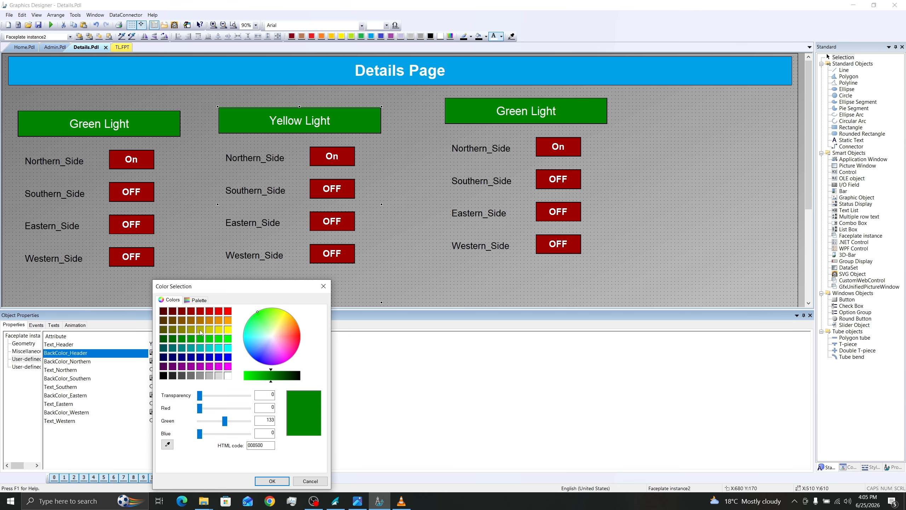
pyautogui.click(201, 332)
pyautogui.click(272, 481)
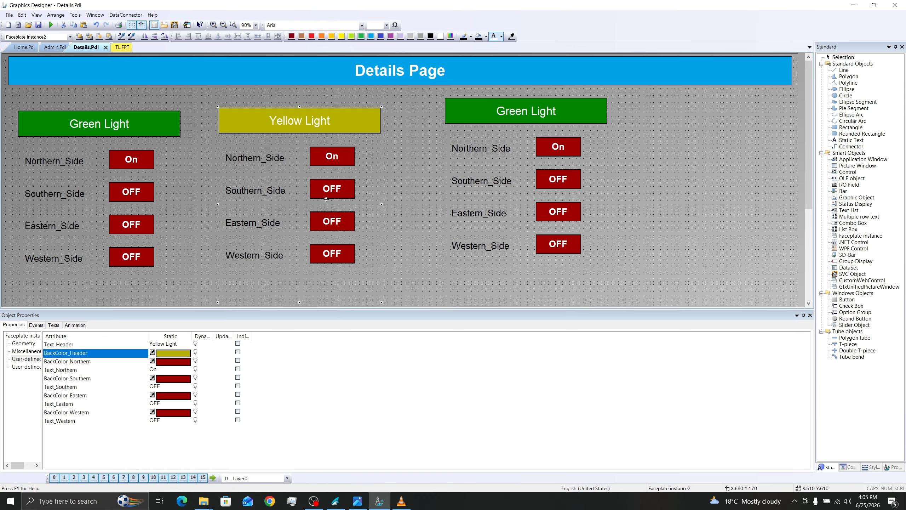
# Set the header text of the third faceplate instance to "Red Light".
pyautogui.click(487, 109)
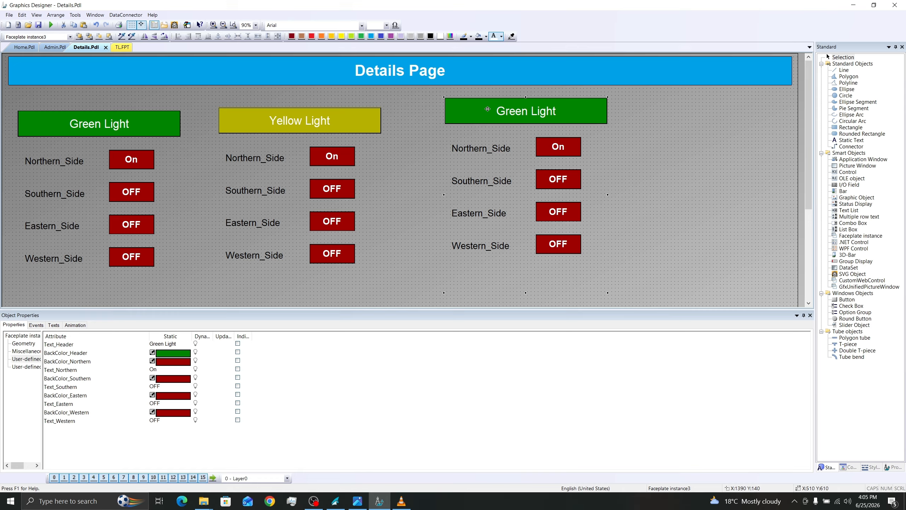
pyautogui.doubleClick(168, 345)
pyautogui.write('Red Light')
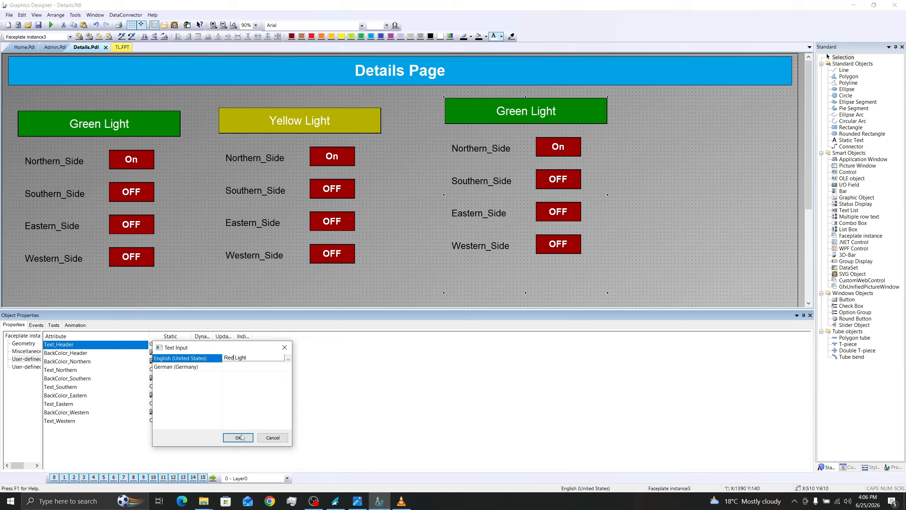
pyautogui.click(238, 437)
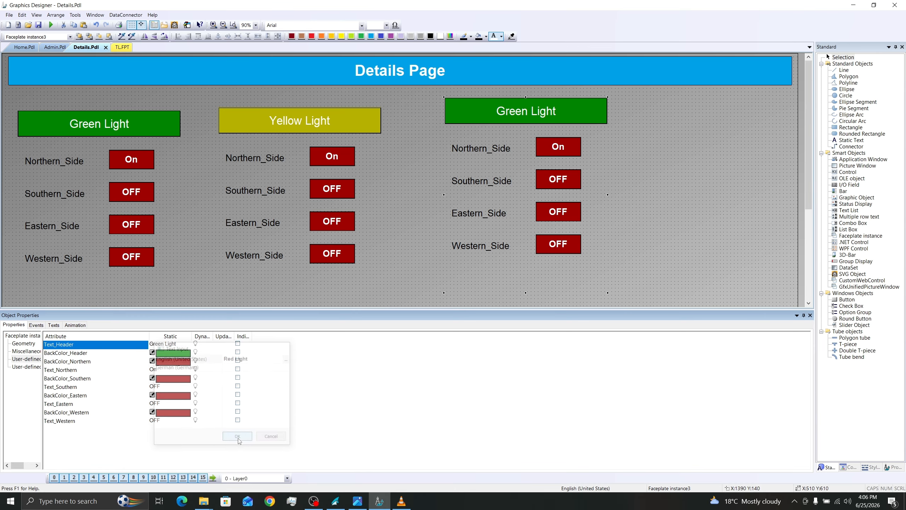
# Set the BackColor_Header of the Red Light faceplate instance to dark red.
pyautogui.click(175, 355)
pyautogui.click(176, 354)
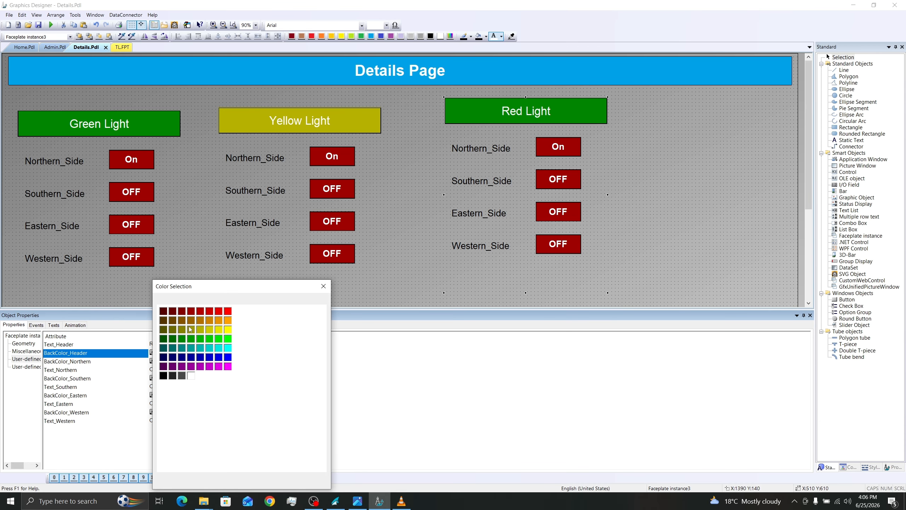
pyautogui.click(182, 311)
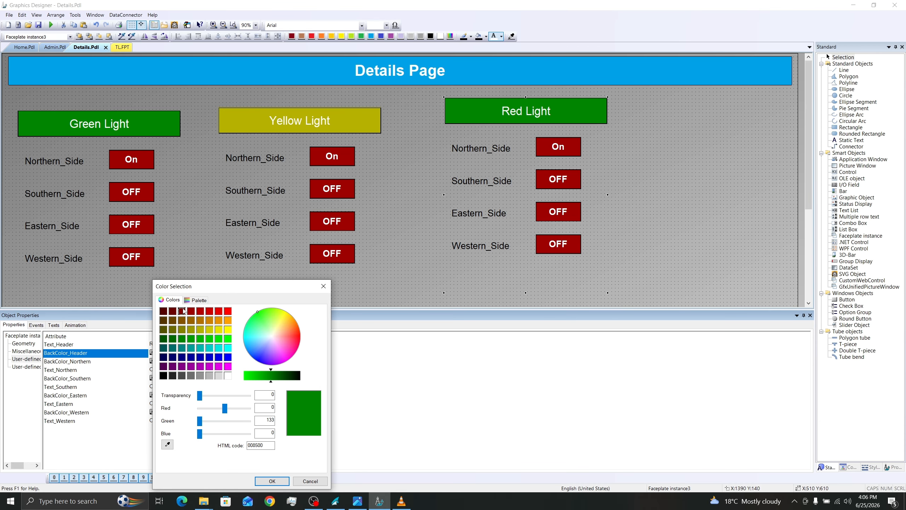
pyautogui.click(271, 481)
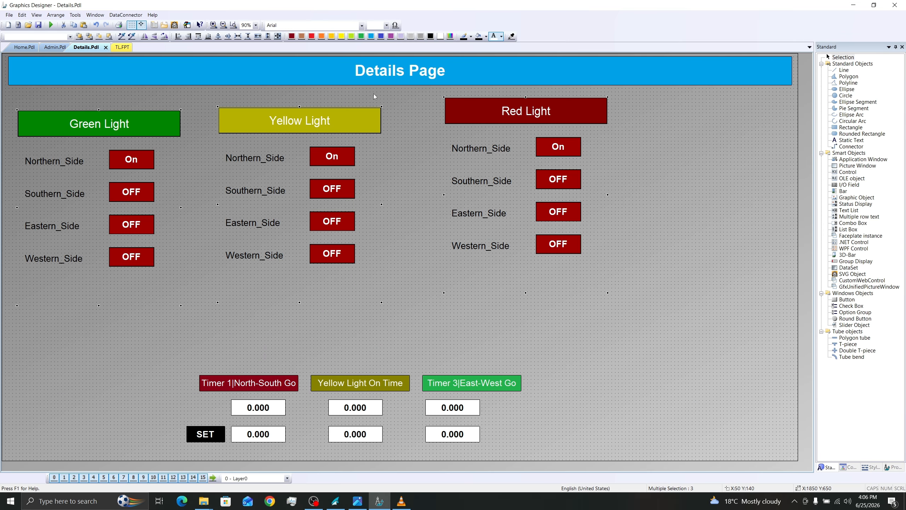
# Align the tops of the Green Light, Yellow Light and Red Light faceplate instances.
pyautogui.click(198, 36)
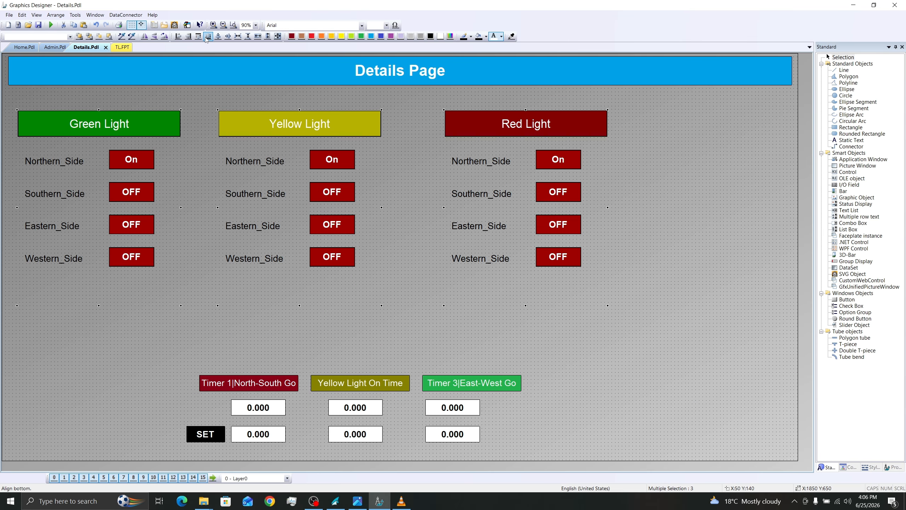